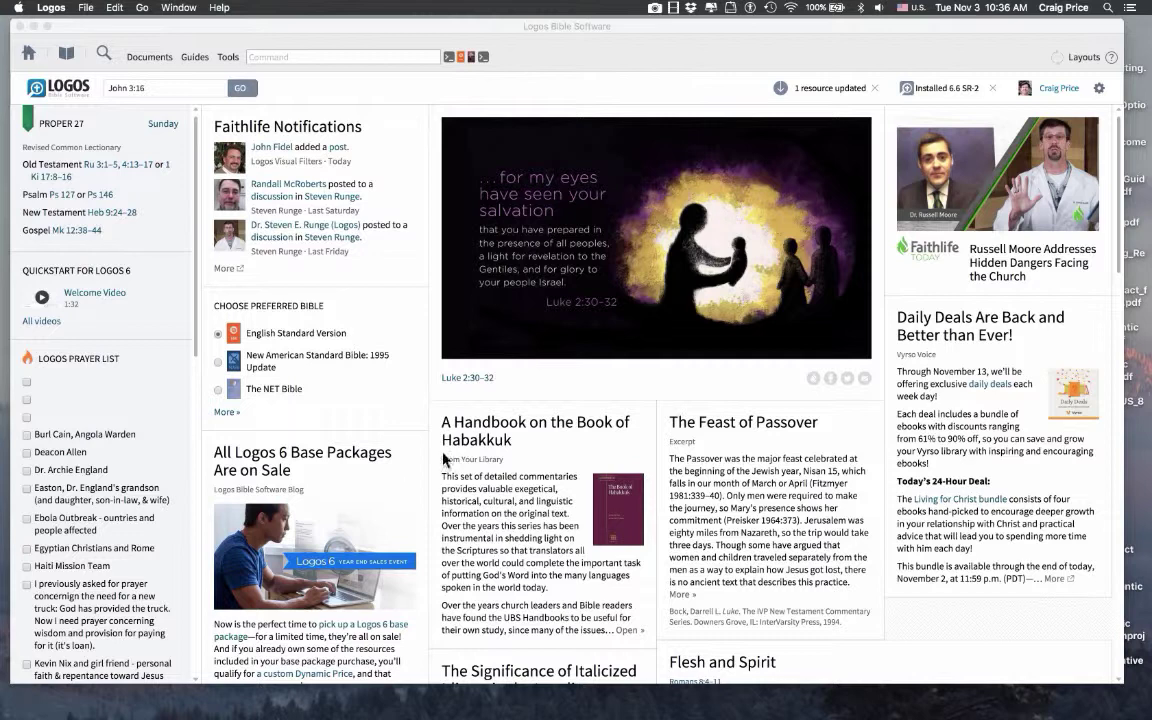
- Look up John 3:16 from the home page to open its study layout
left_click(30, 57)
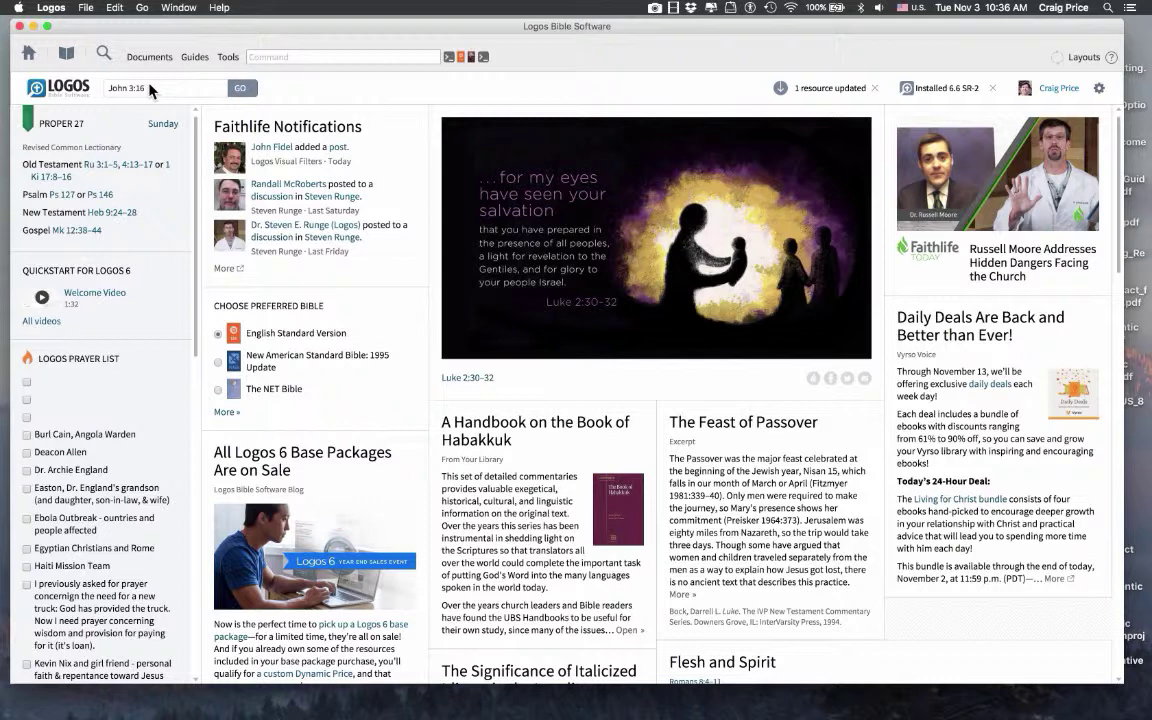
left_click(242, 88)
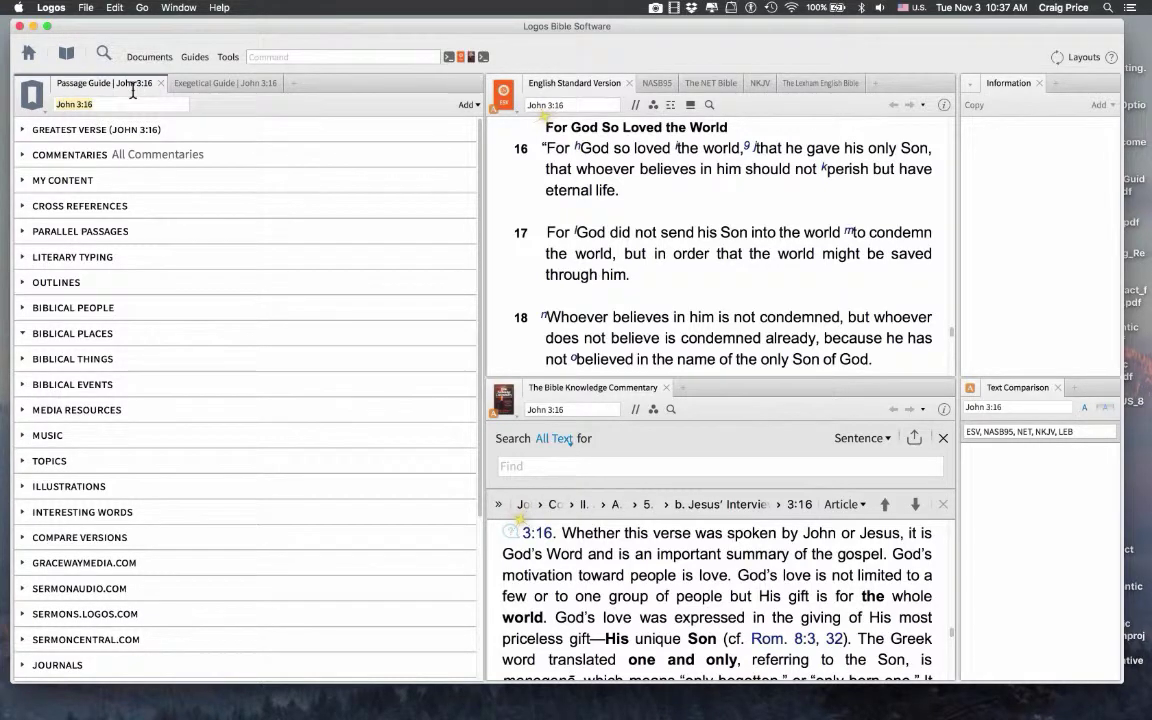
- View the Exegetical Guide and the Passage Guide for John 3:16, including the sections available to add to the Passage Guide
left_click(212, 84)
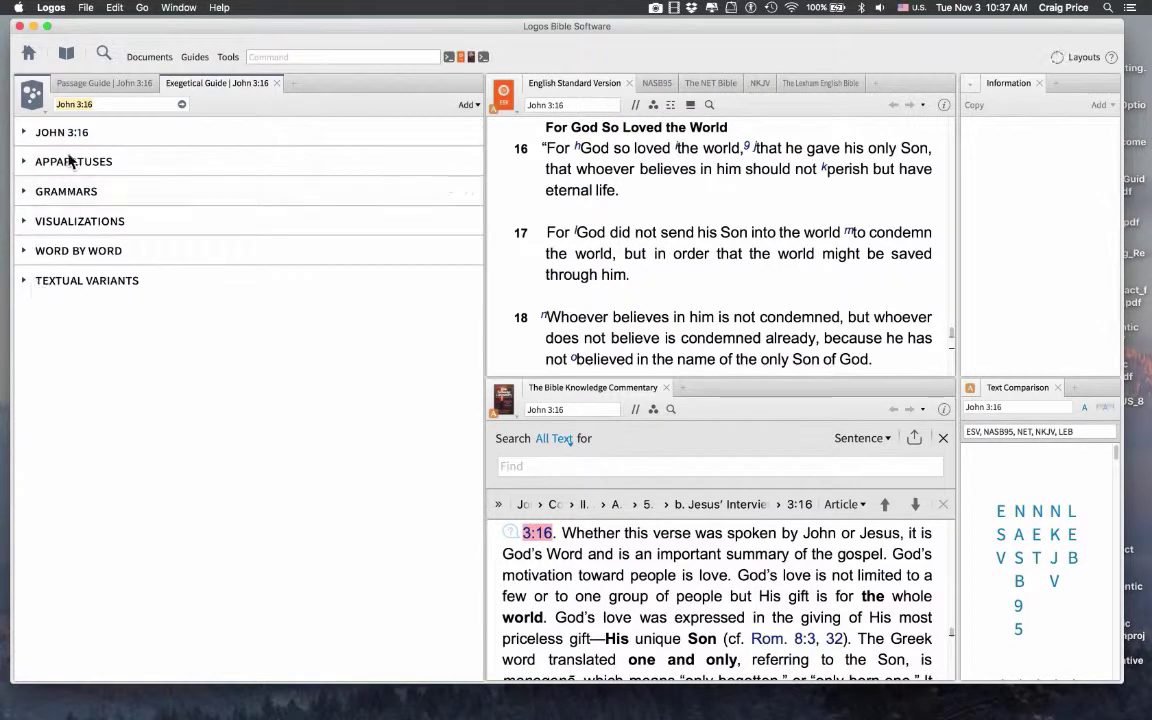
left_click(117, 83)
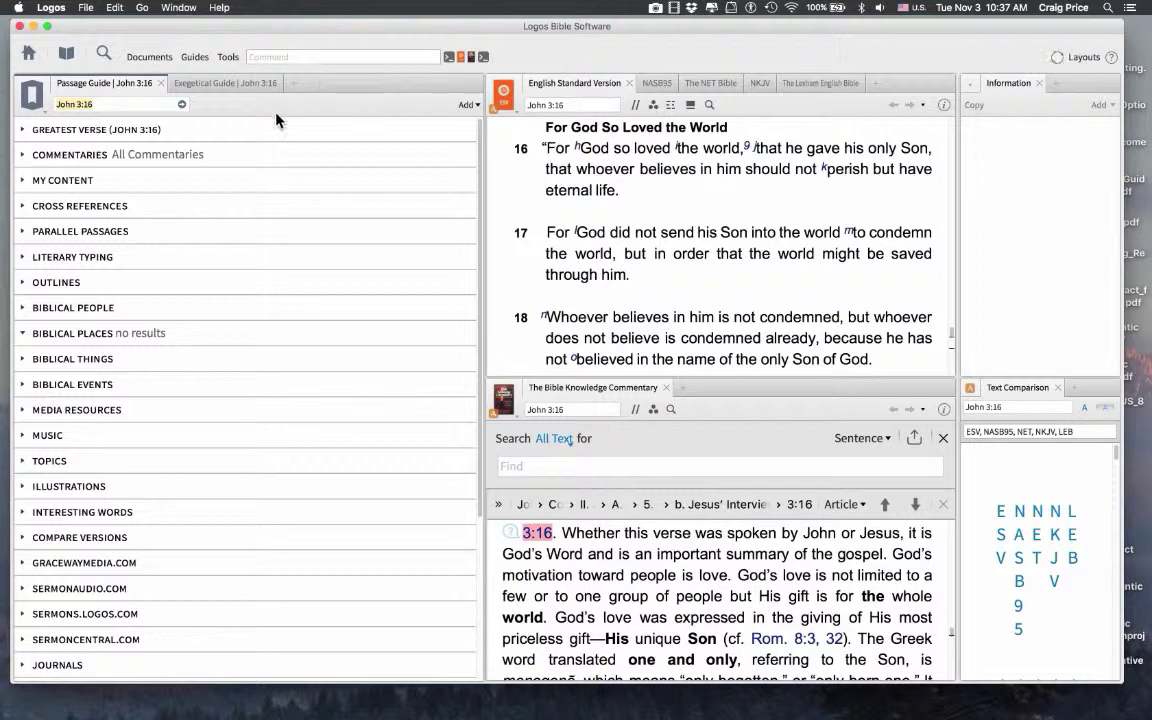
left_click(467, 104)
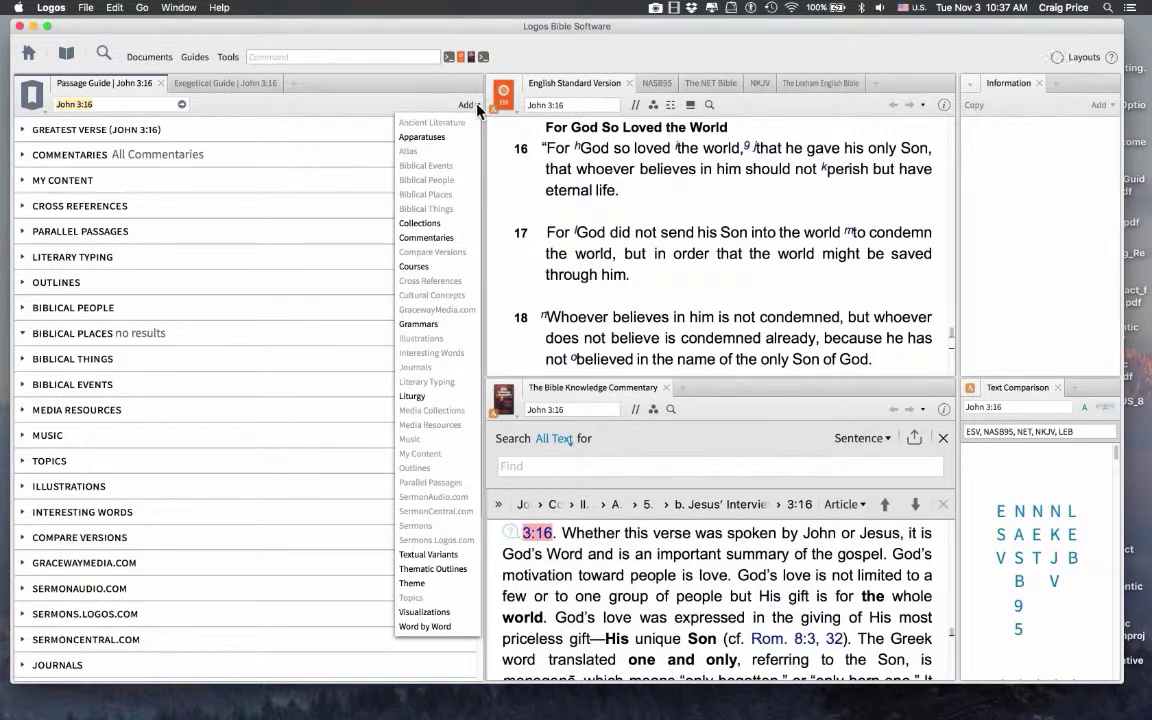
left_click(335, 110)
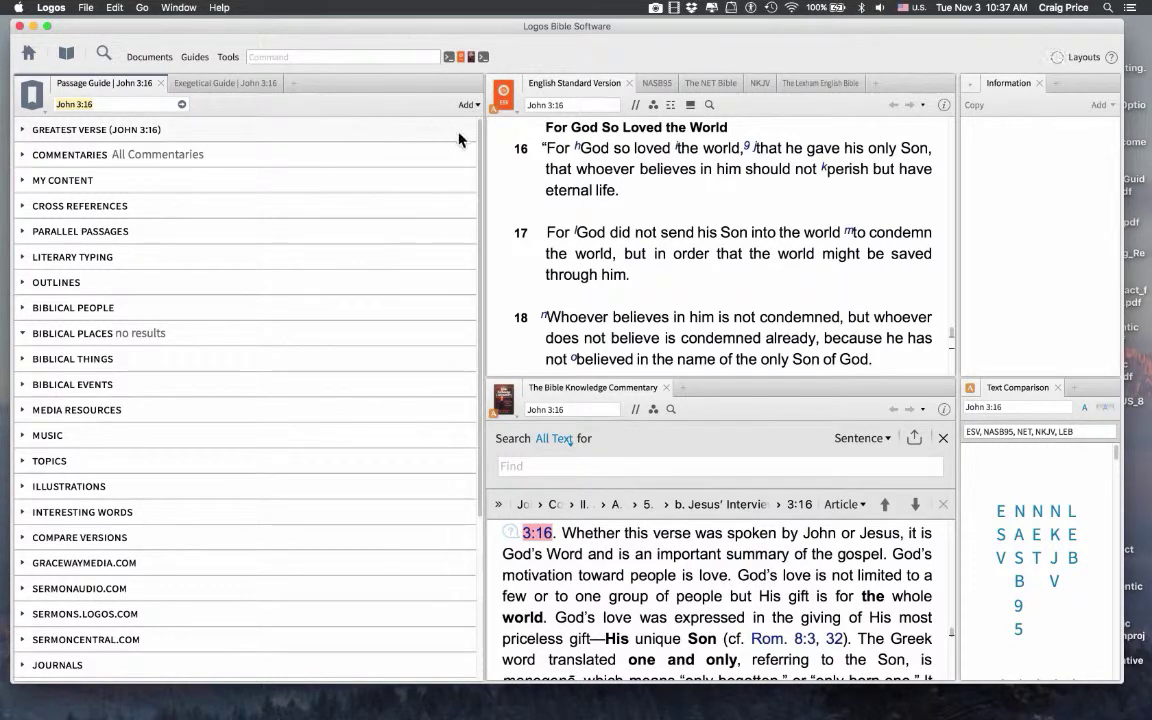
mouse_move(464, 157)
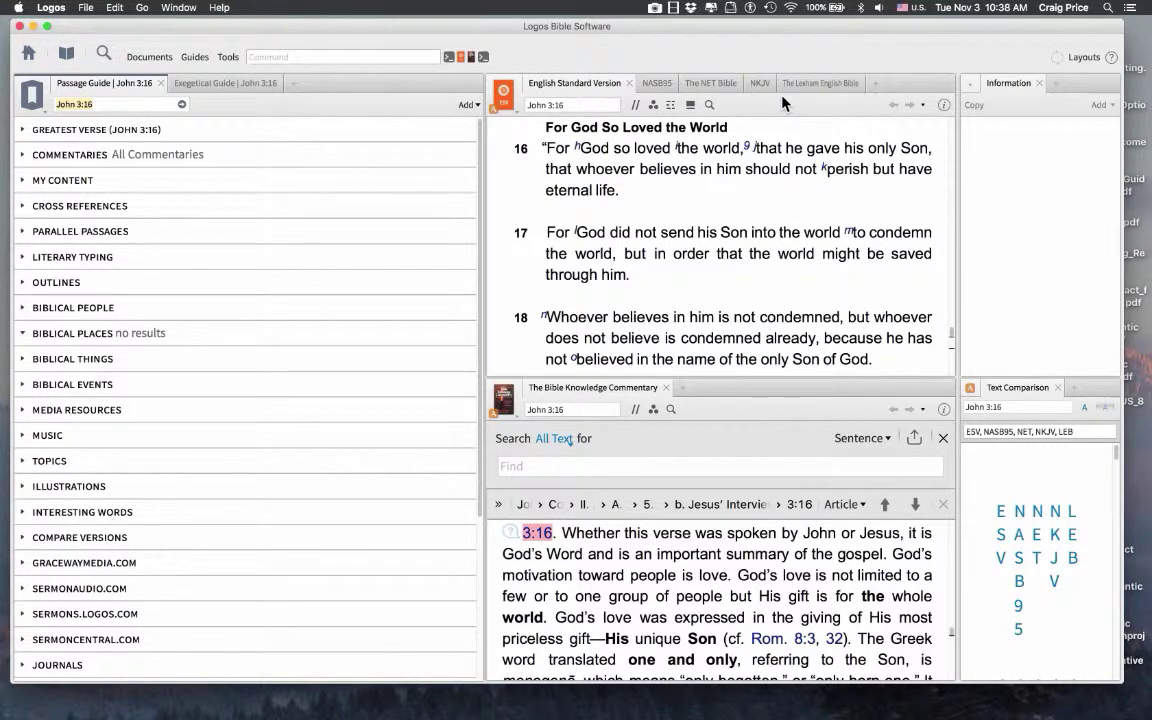
- Clear the library filter so all resources are listed, review the prioritized Bibles and commentaries, and close the library
left_click(66, 55)
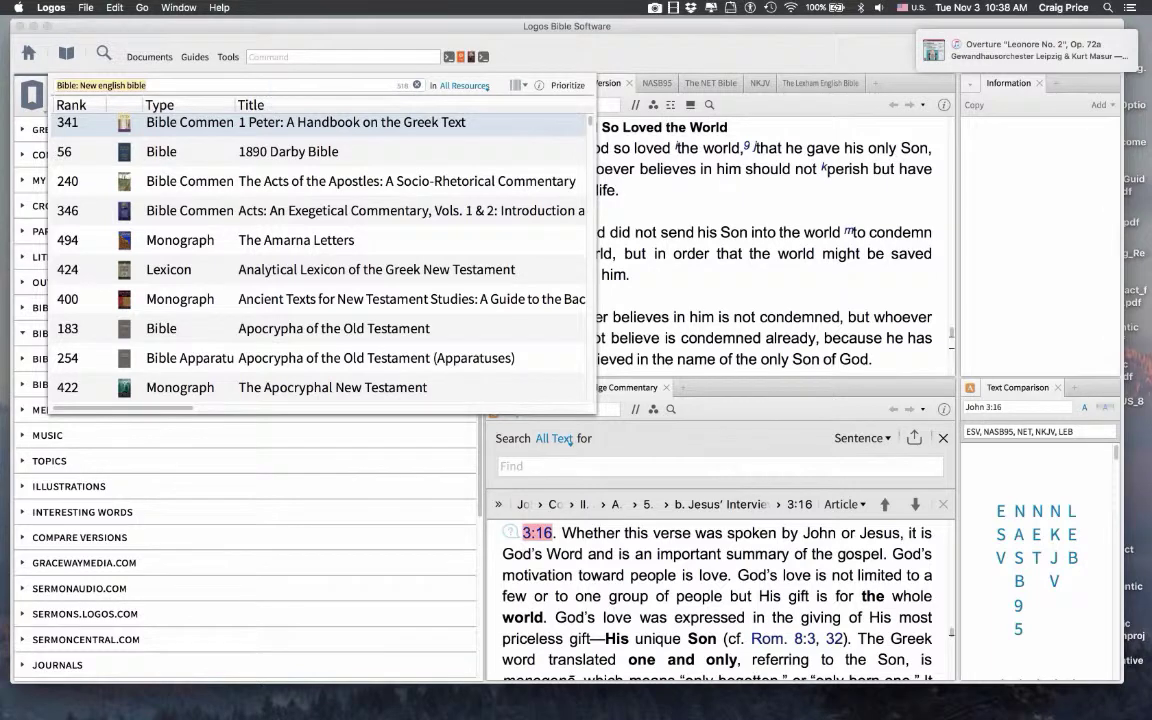
key("BackSpace")
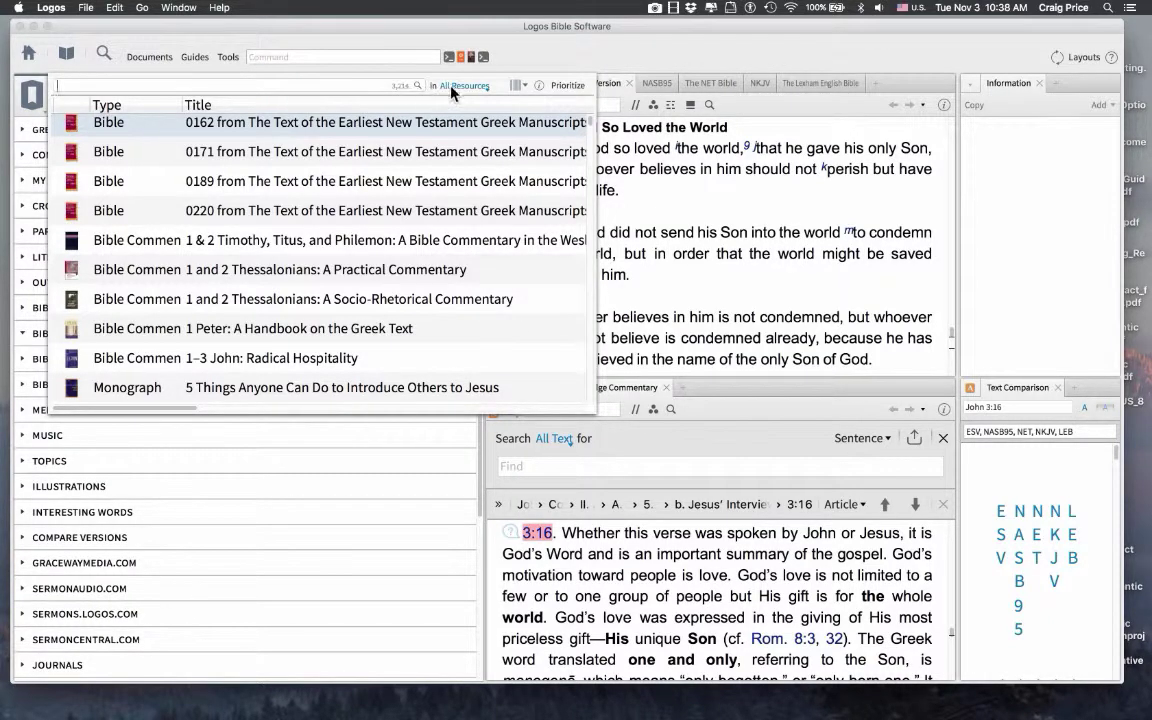
left_click(566, 86)
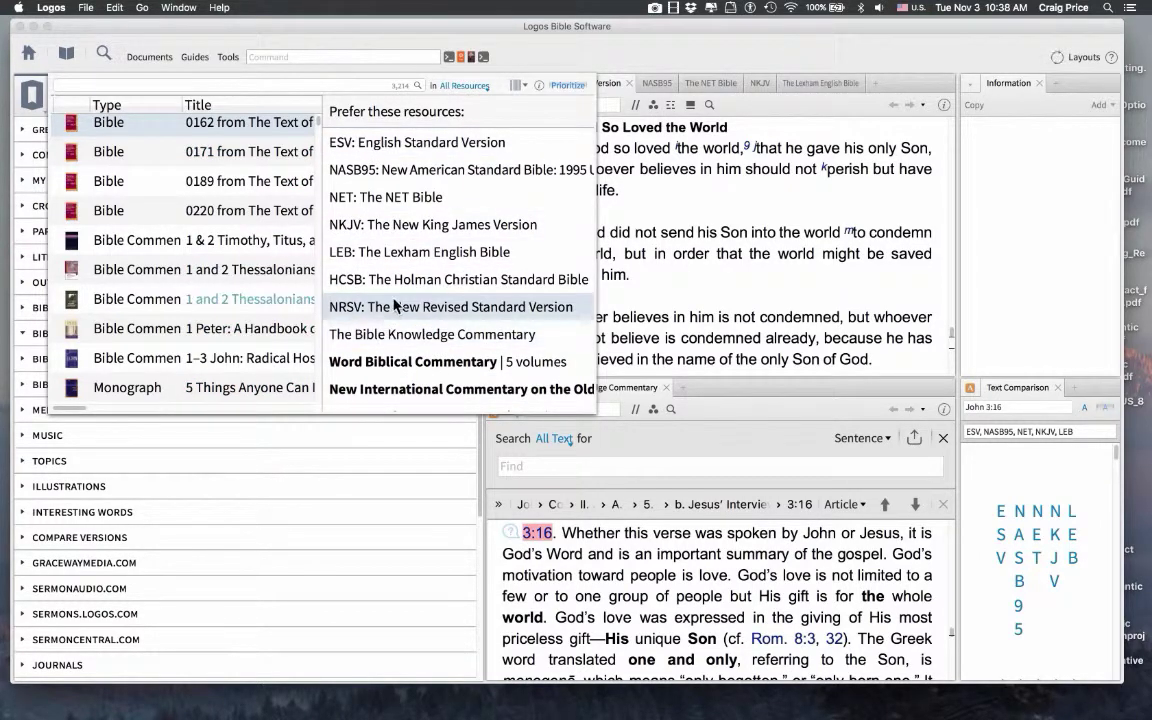
scroll(397, 300, "down", 1)
scroll(397, 300, "down", 3)
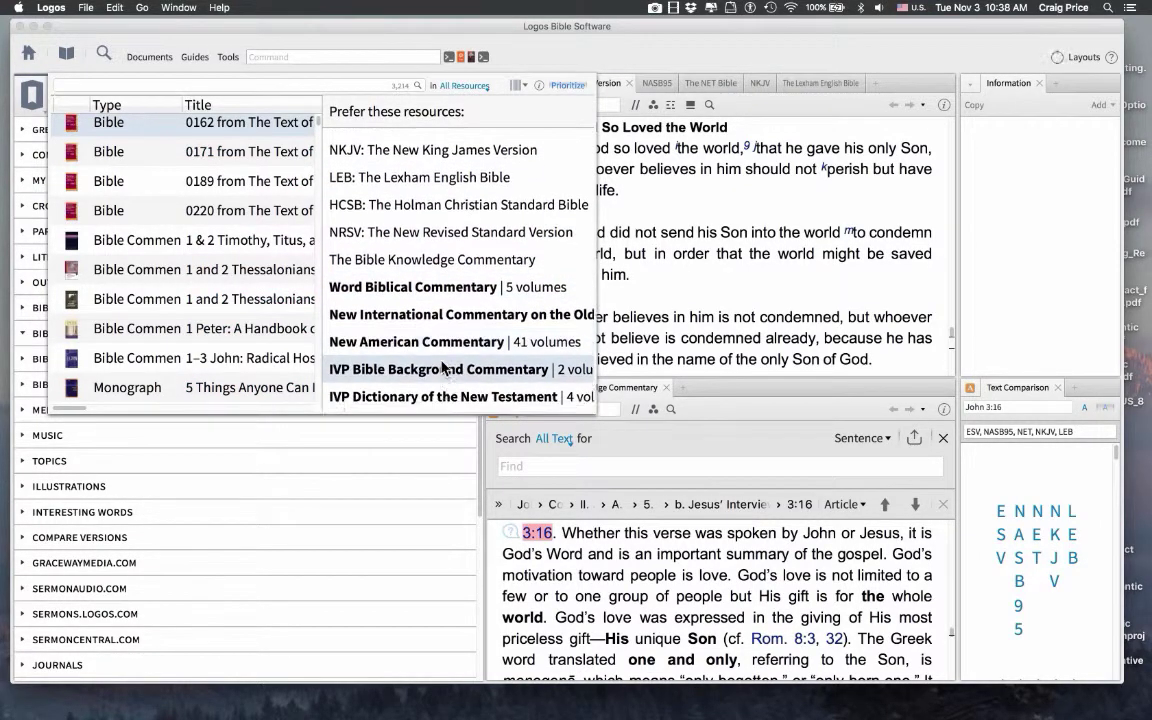
scroll(444, 366, "down", 4)
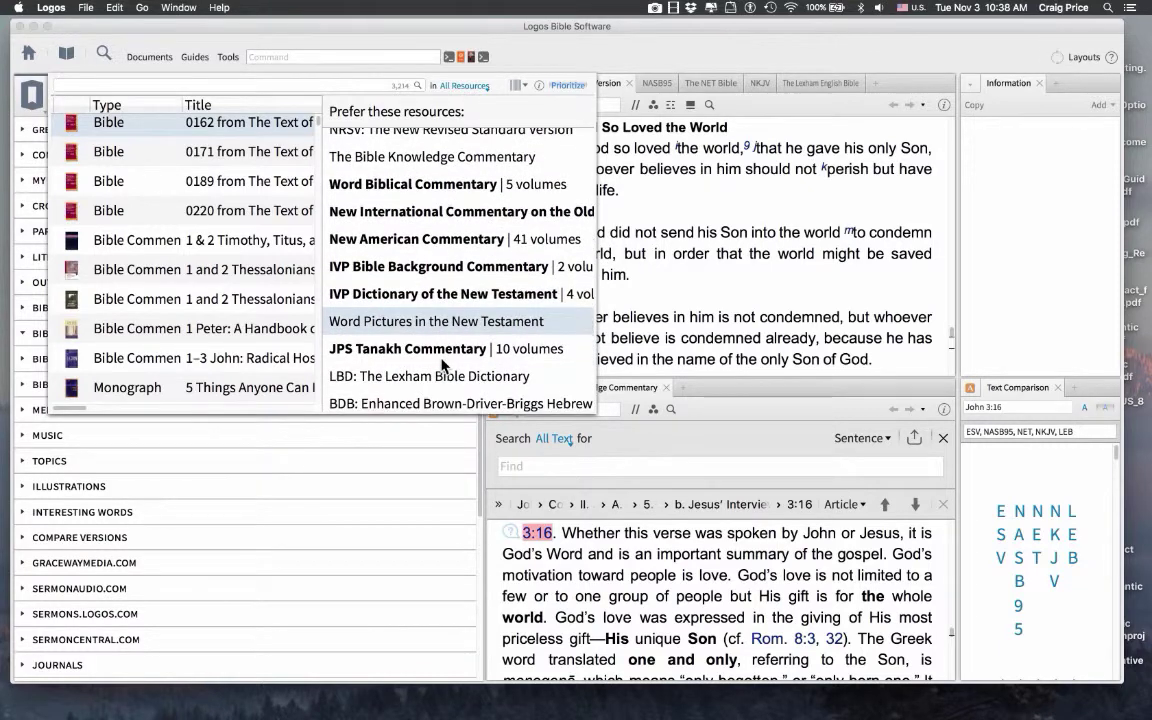
scroll(444, 366, "down", 2)
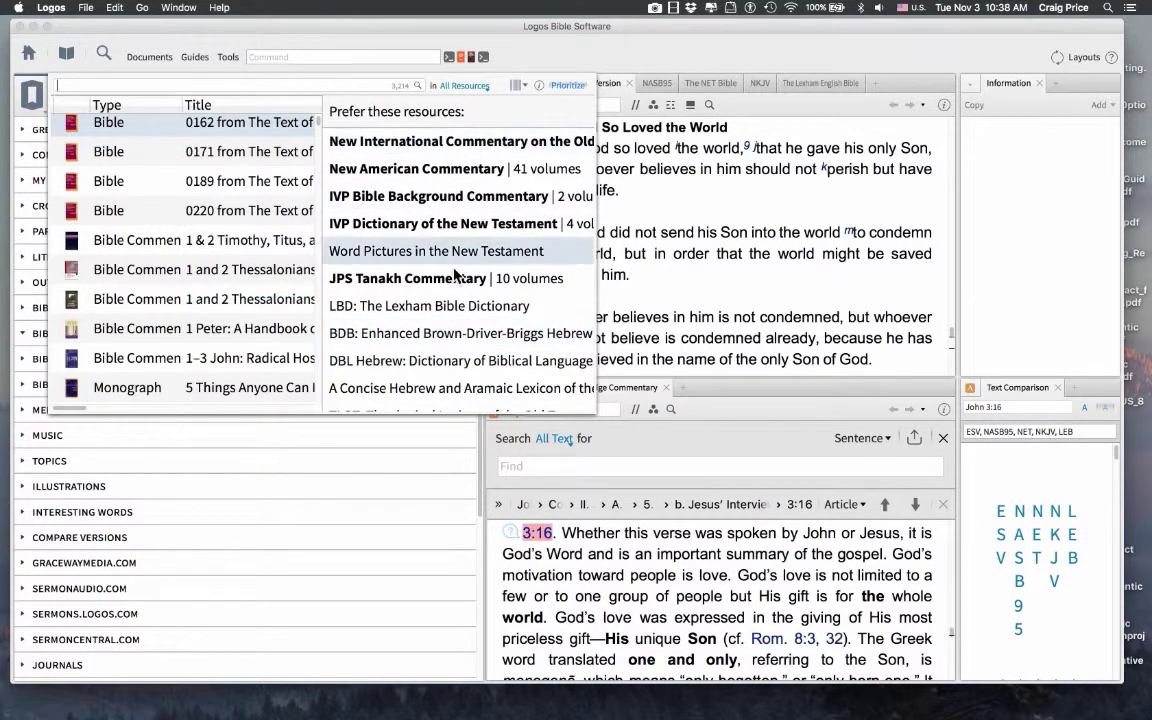
scroll(455, 270, "up", 9)
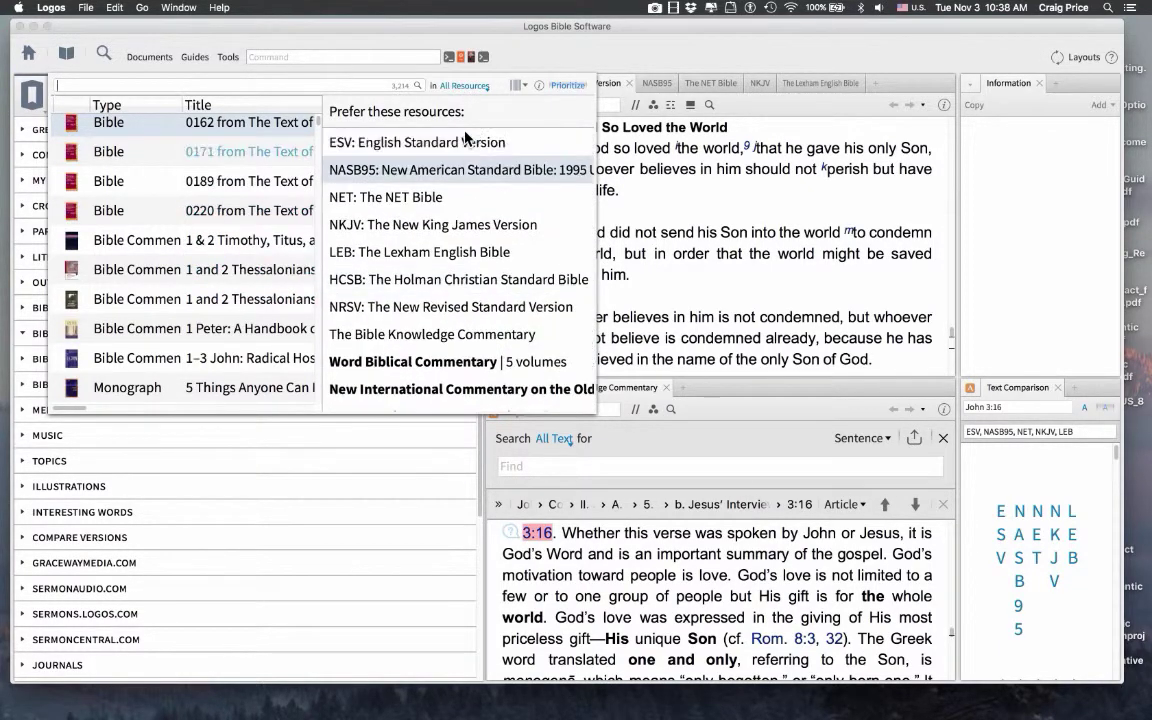
left_click(521, 52)
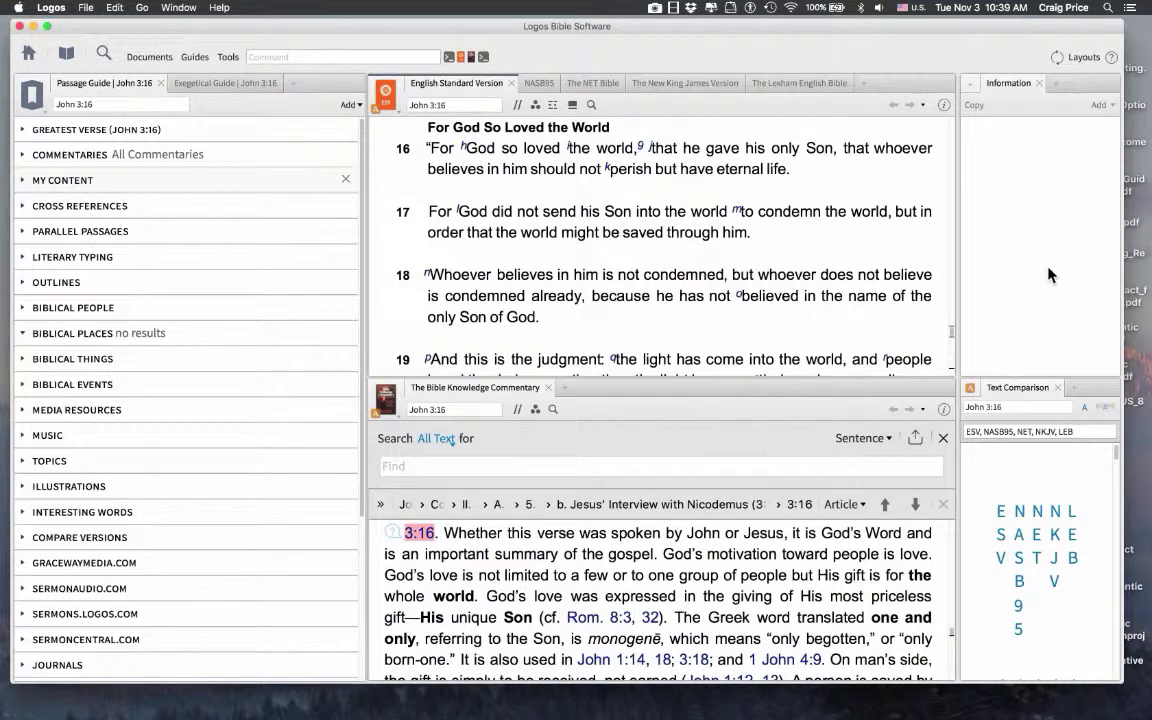
- Close the Text Comparison pane below the Information pane
left_click(1113, 388)
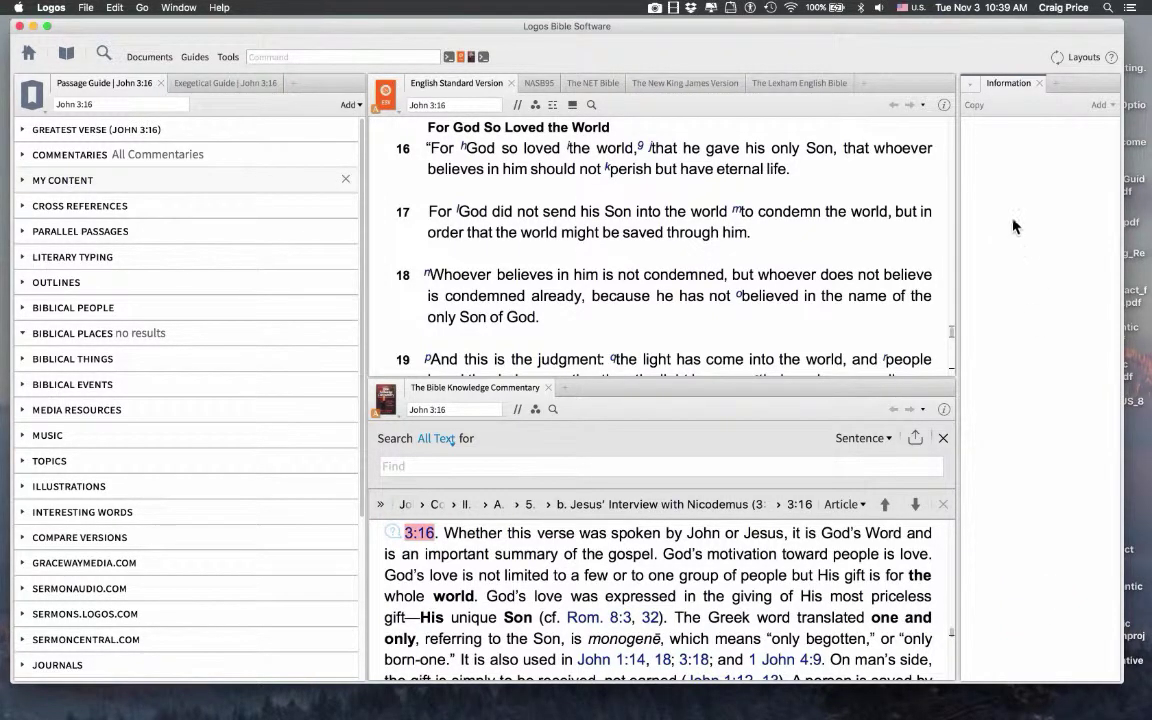
- Reopen the Text Comparison tool for John 3:16 beside Information and close it again
left_click(229, 57)
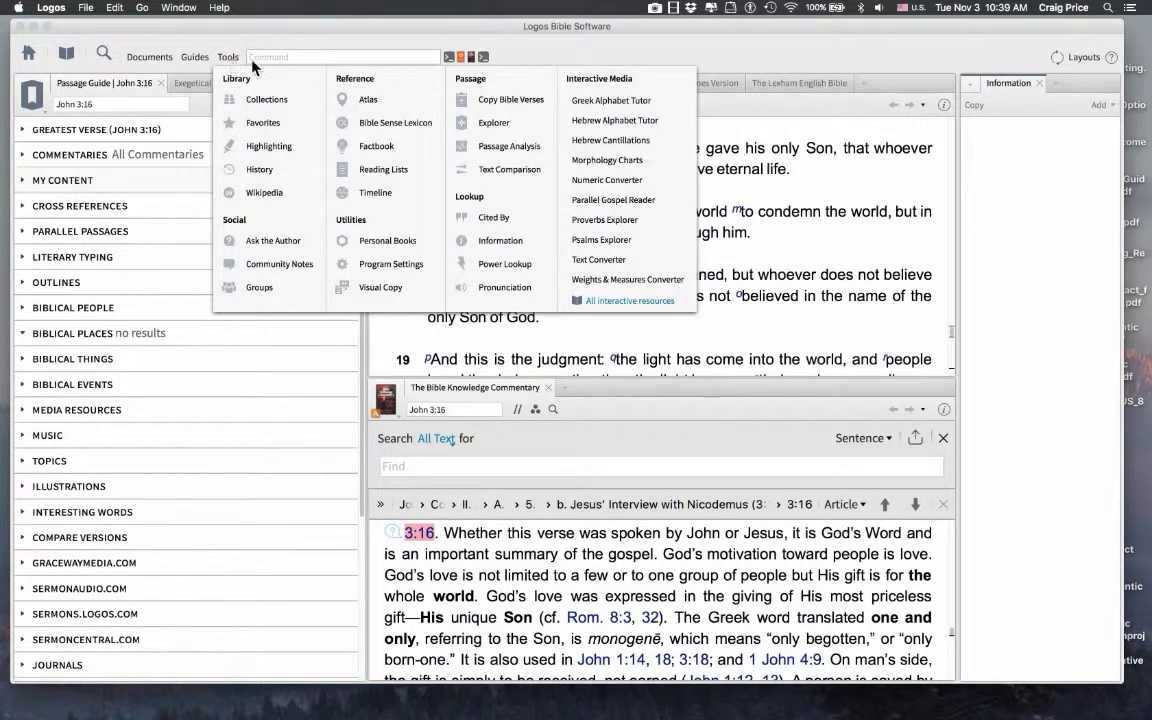
left_click(487, 175)
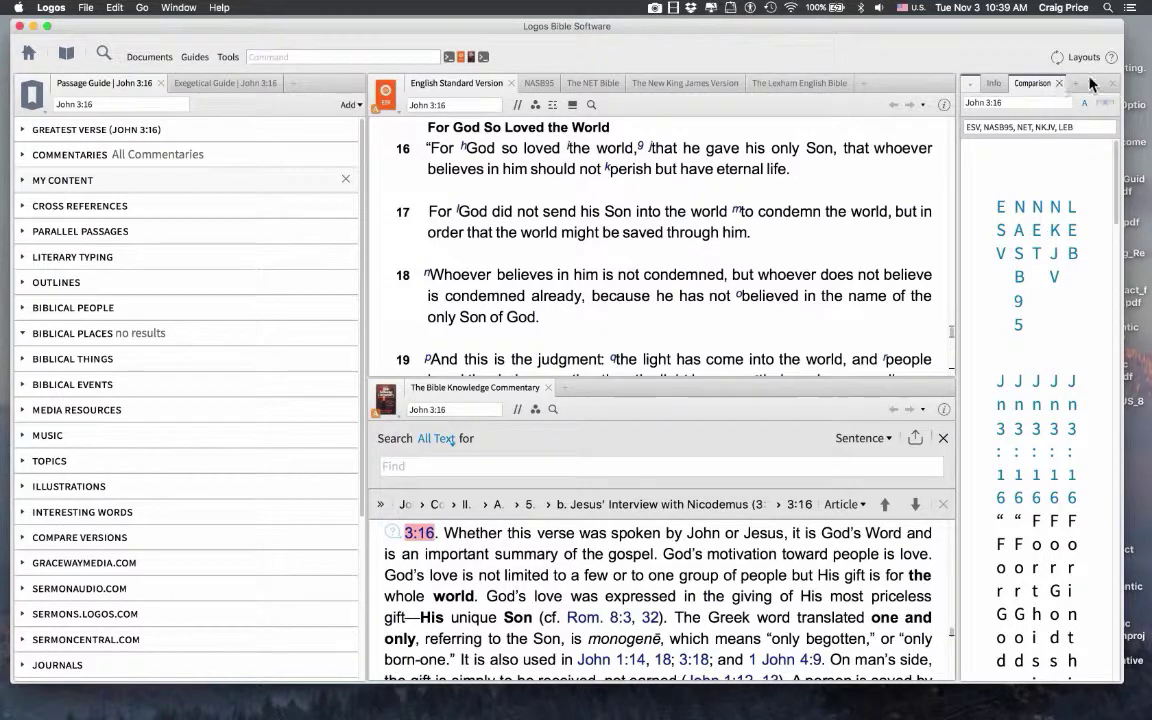
left_click(1061, 85)
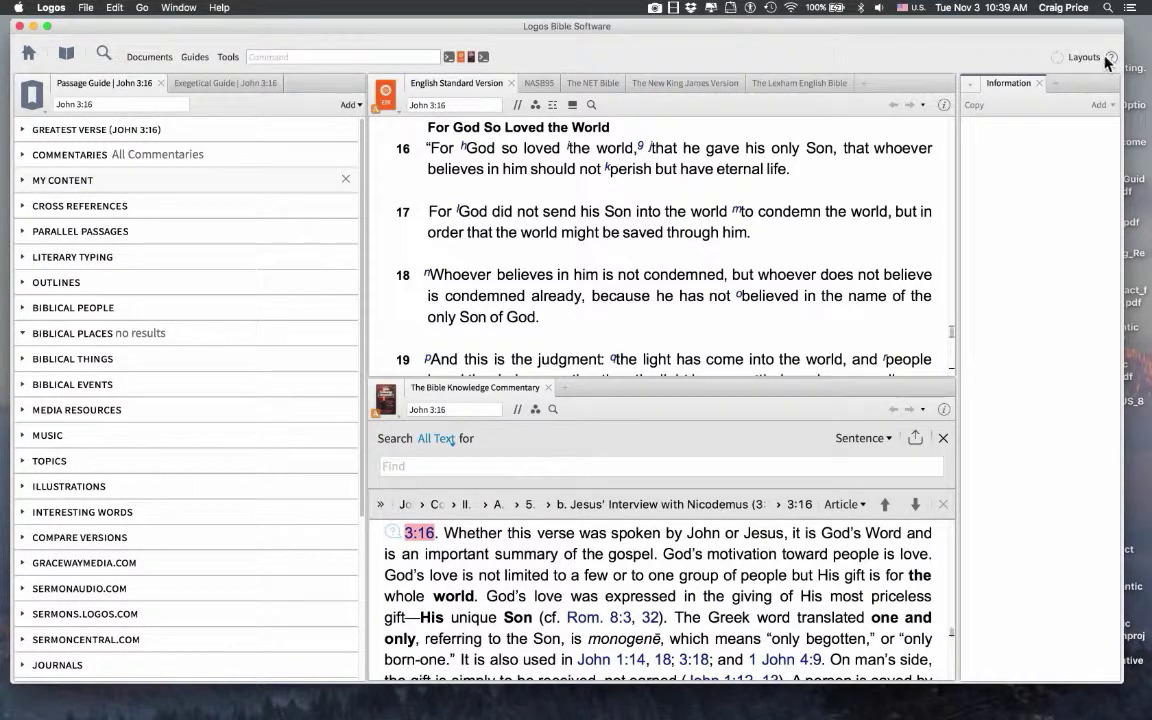
- Save the current window arrangement as a named layout called "My RBS Layout"
left_click(1082, 58)
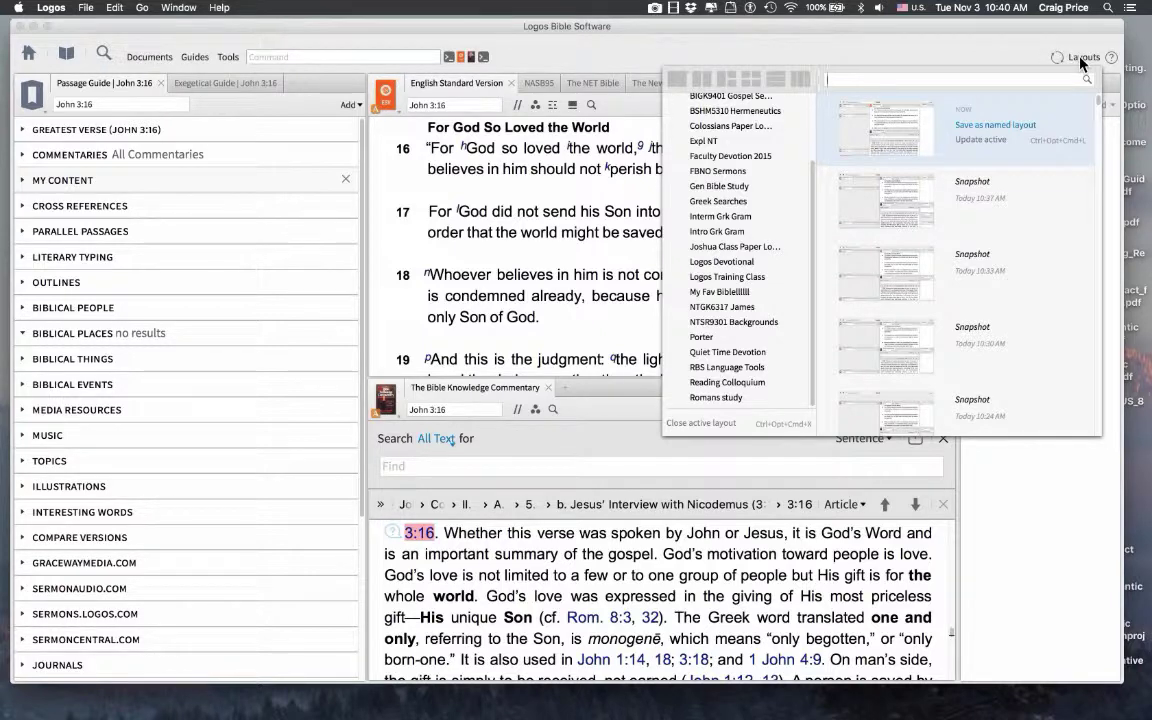
left_click(1086, 52)
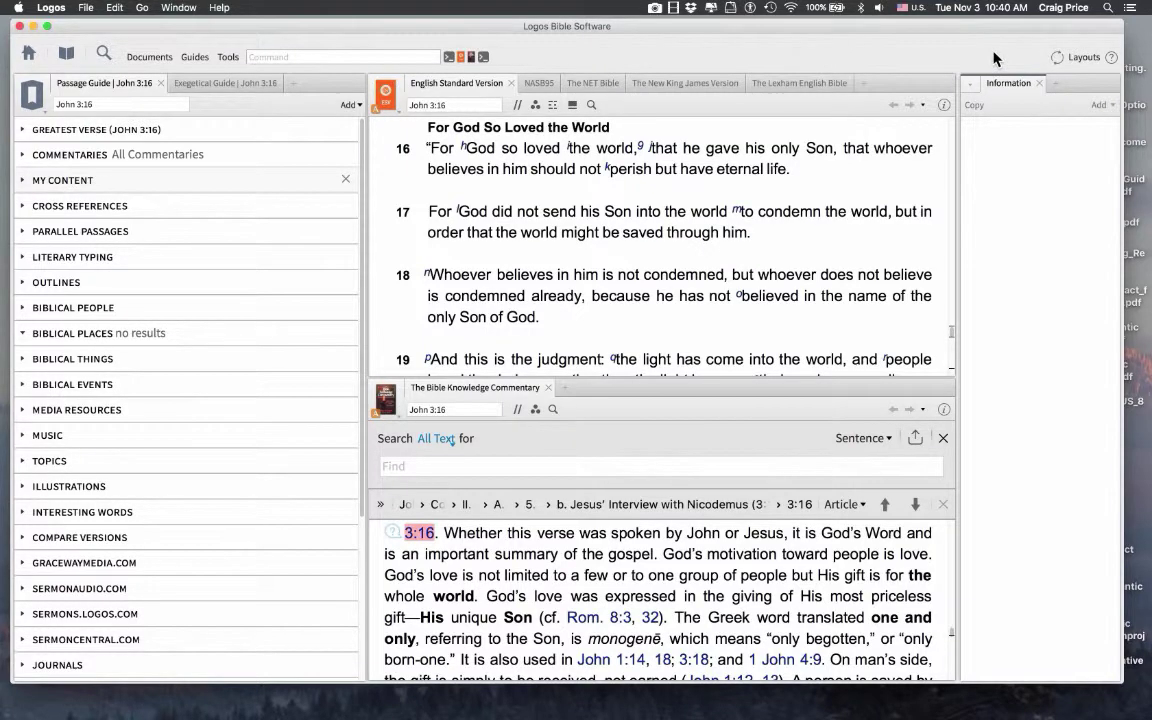
left_click(1082, 57)
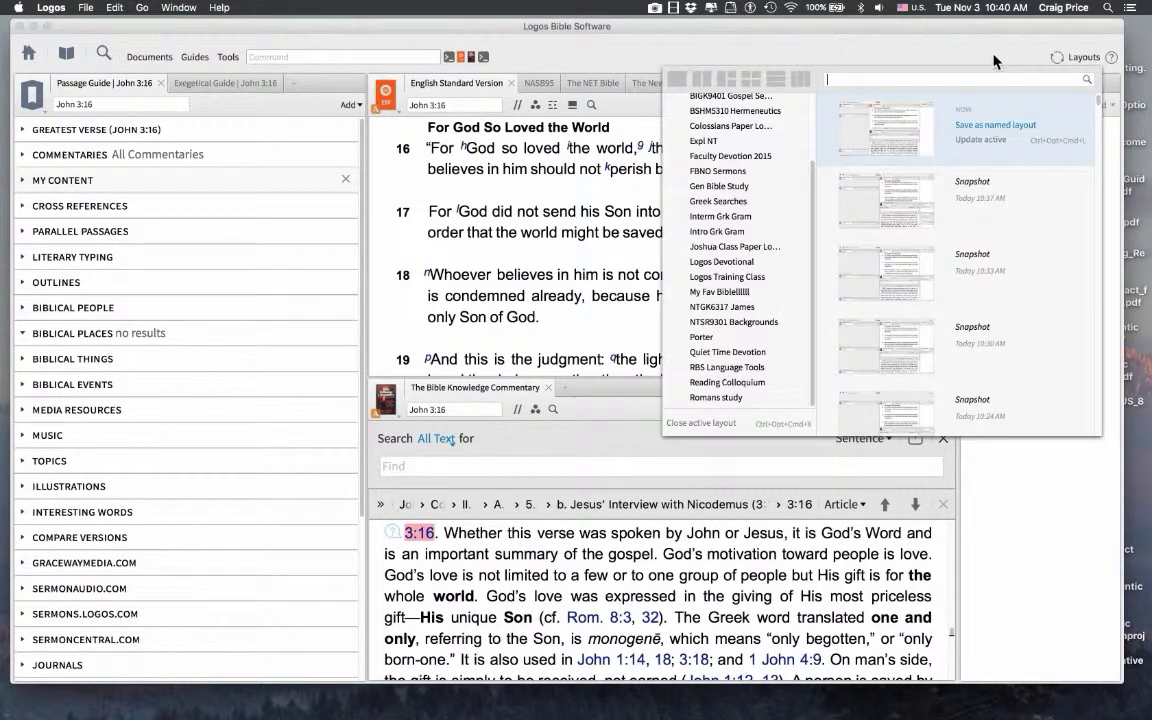
left_click(973, 130)
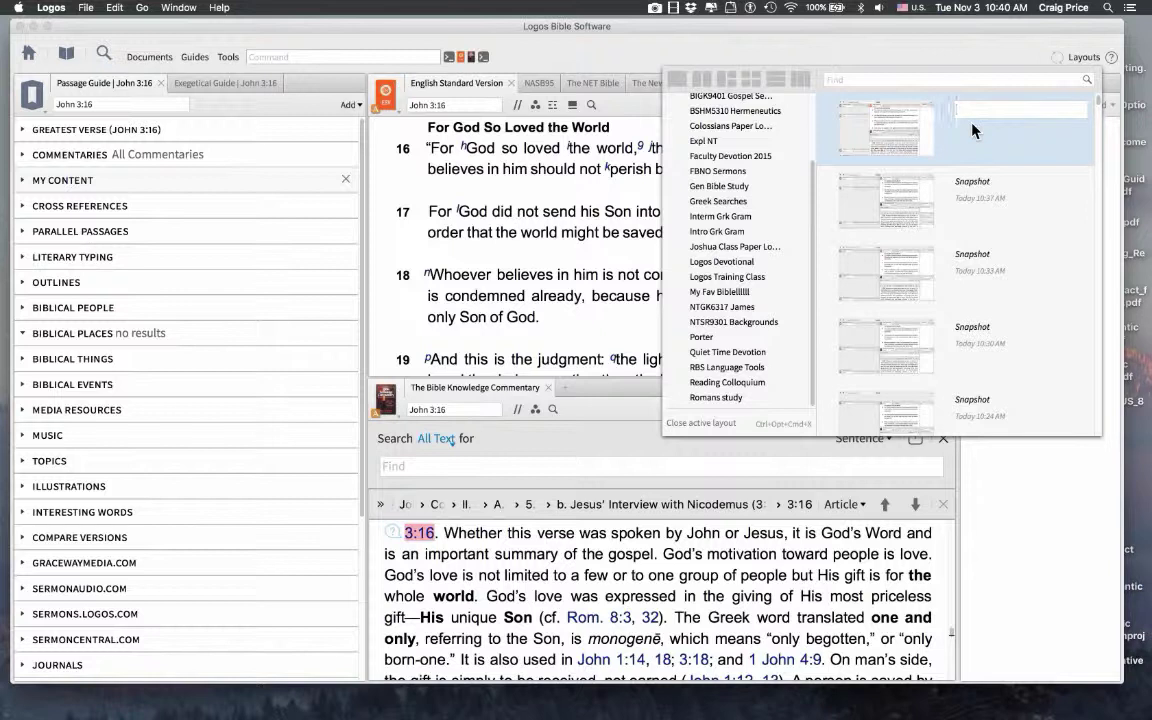
type("My RBS Layout")
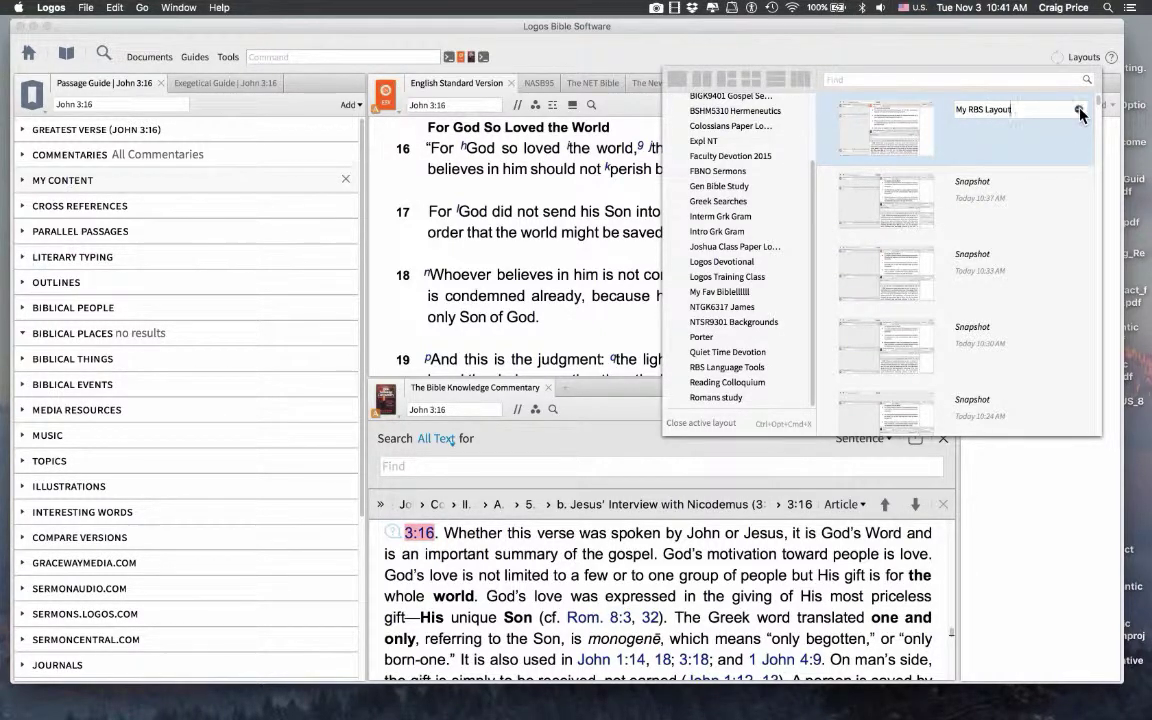
left_click(1080, 112)
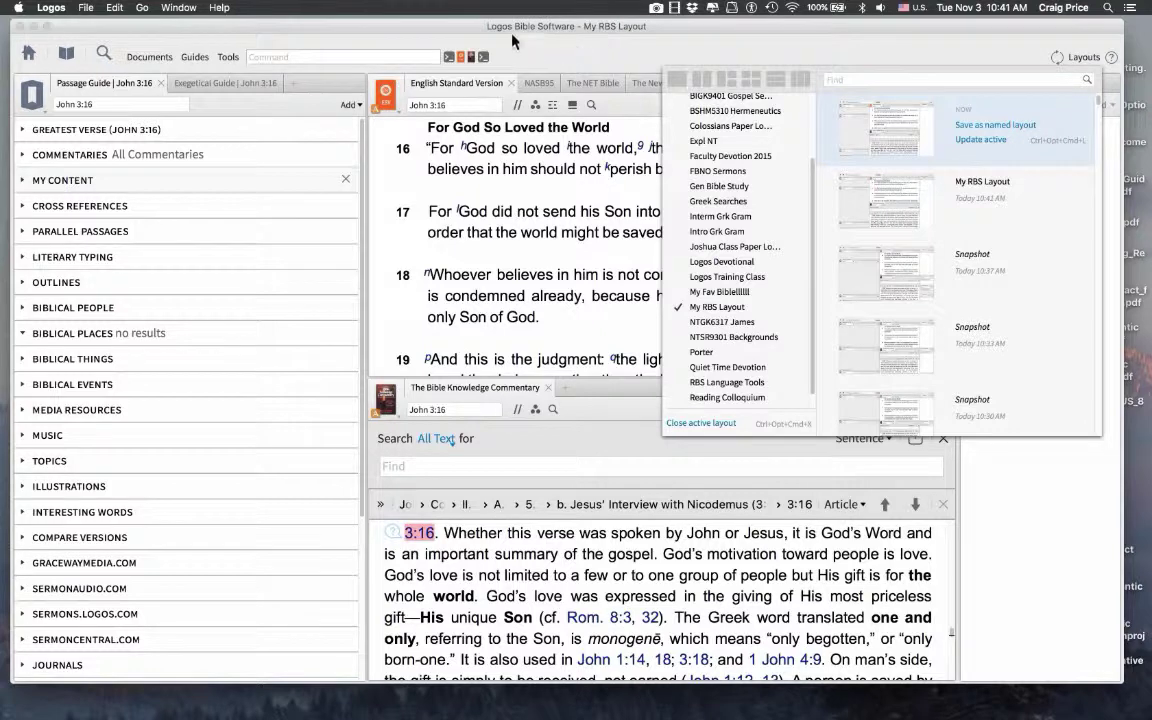
left_click(676, 45)
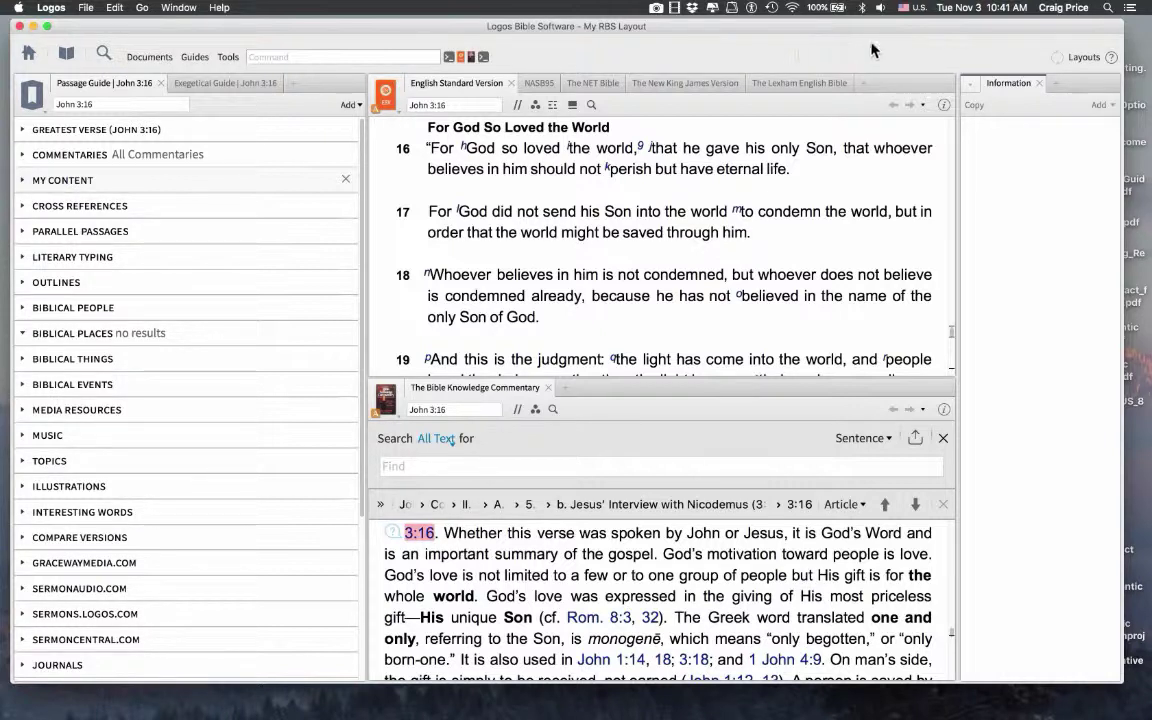
- Review the list of saved layouts from beginning to end and close it
left_click(1085, 58)
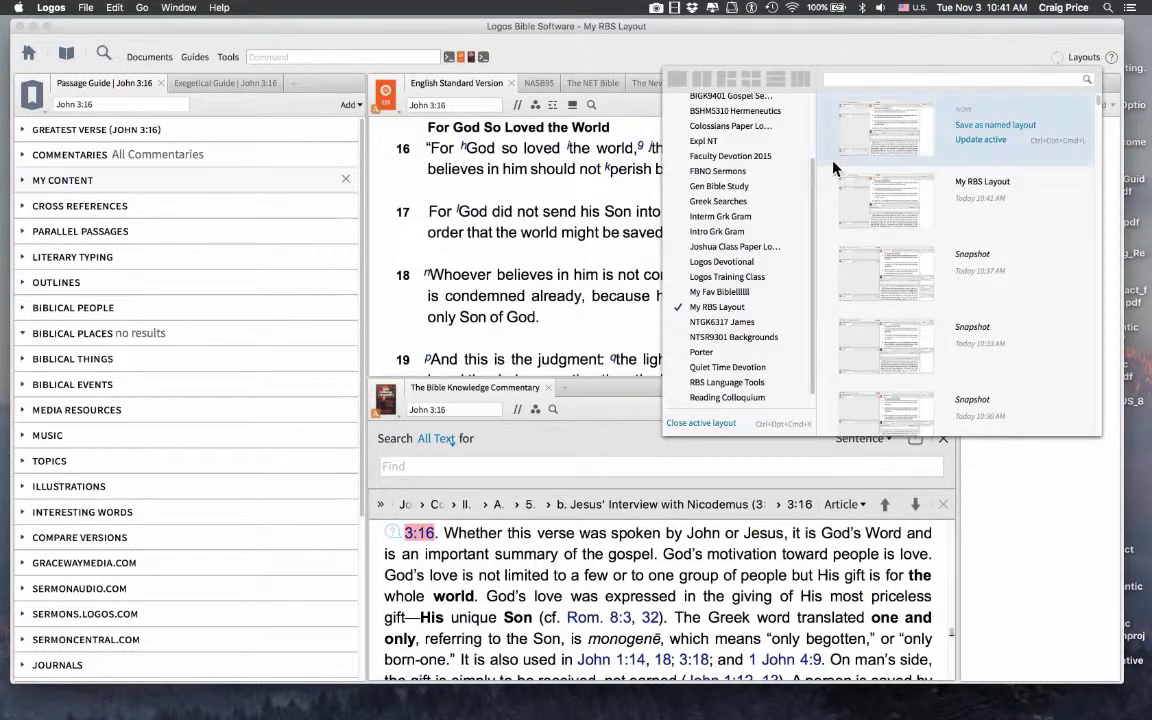
left_click_drag(812, 206, 810, 113)
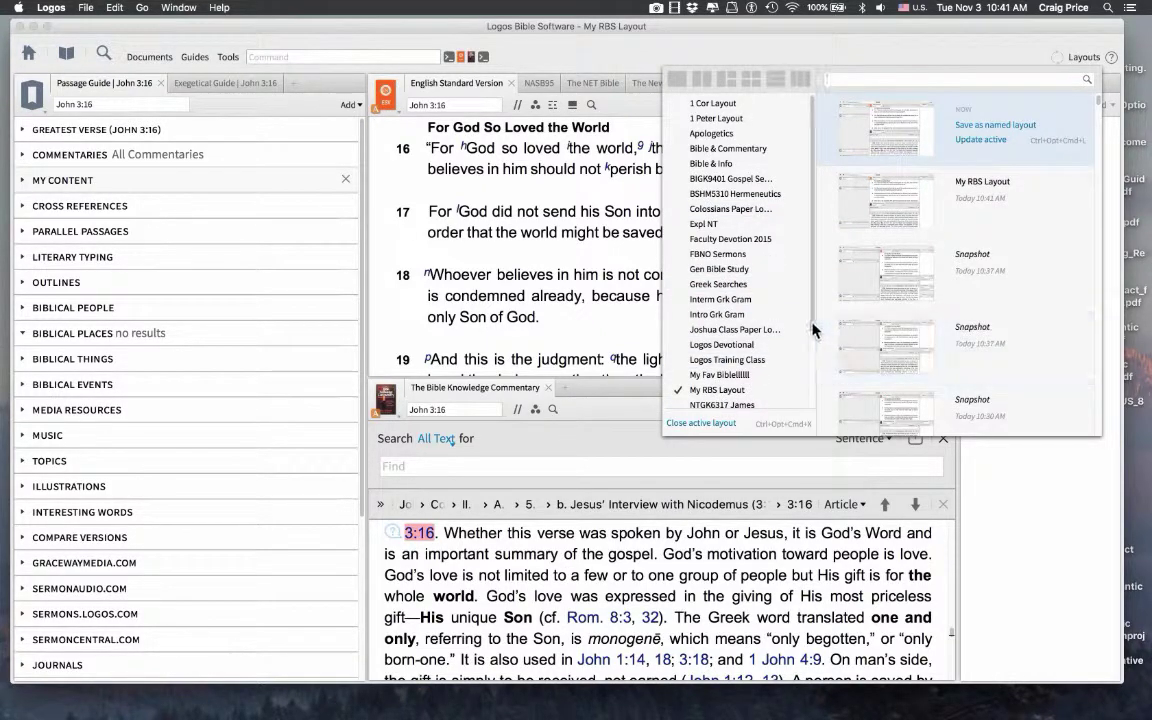
left_click_drag(812, 328, 807, 404)
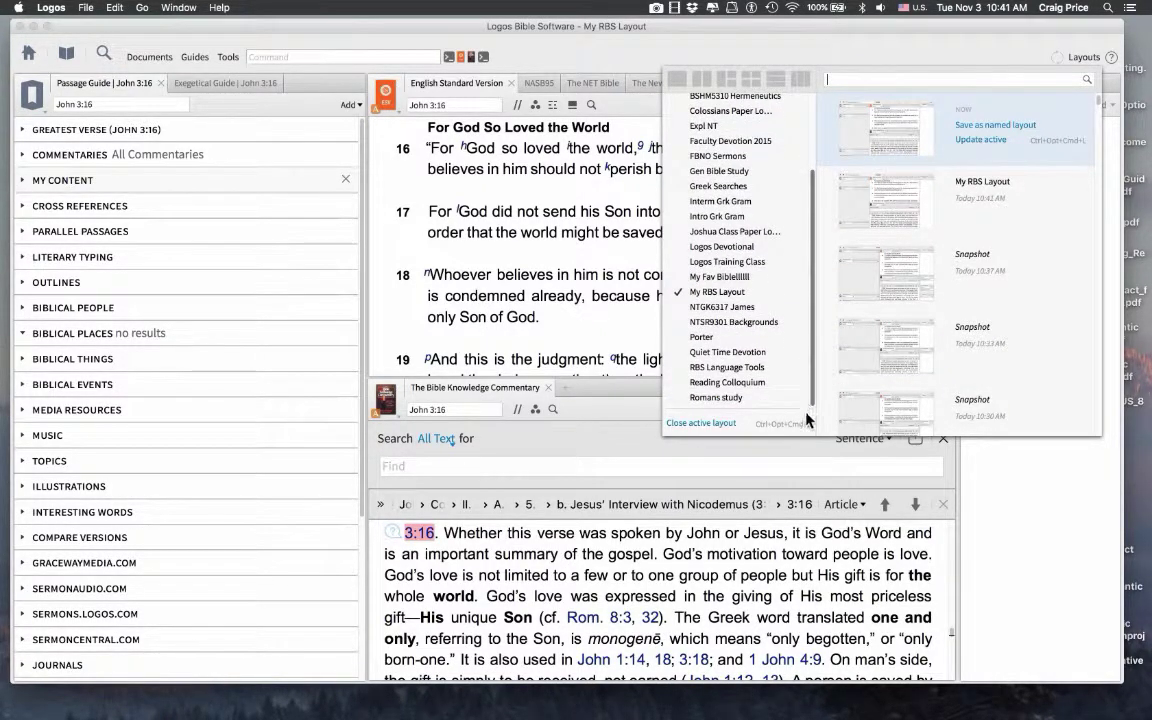
left_click(842, 53)
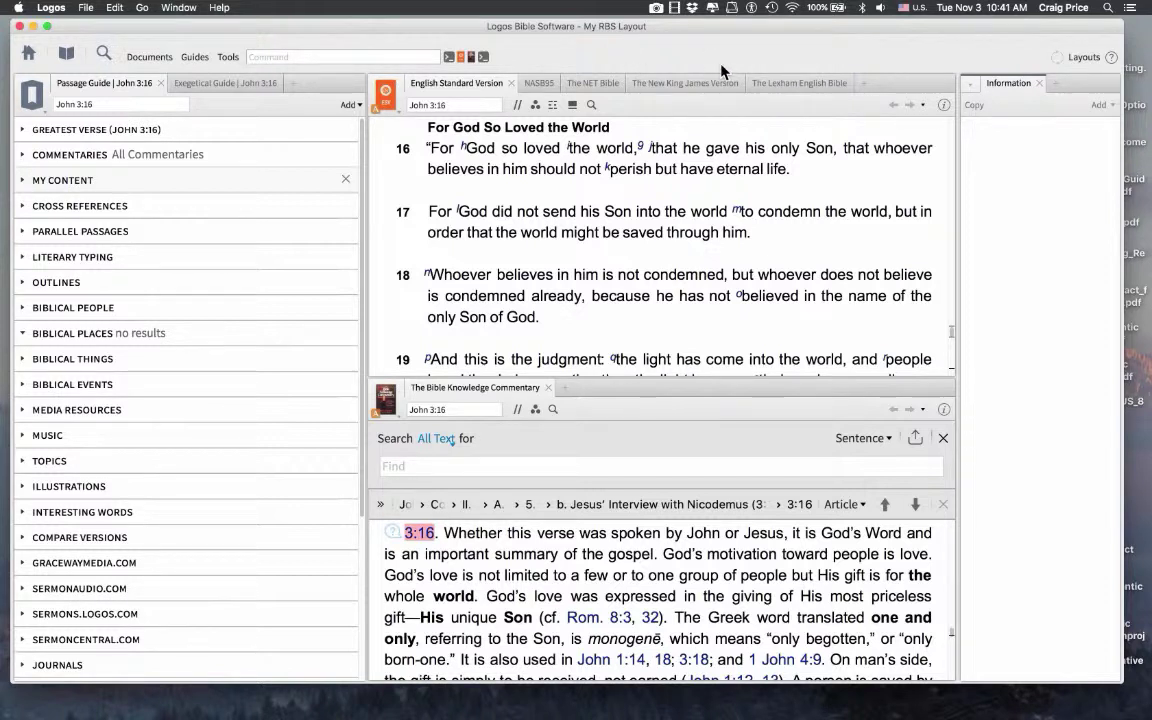
- Open The Gospel according to John in a new tab beside The Bible Knowledge Commentary and switch between both commentaries
left_click(565, 394)
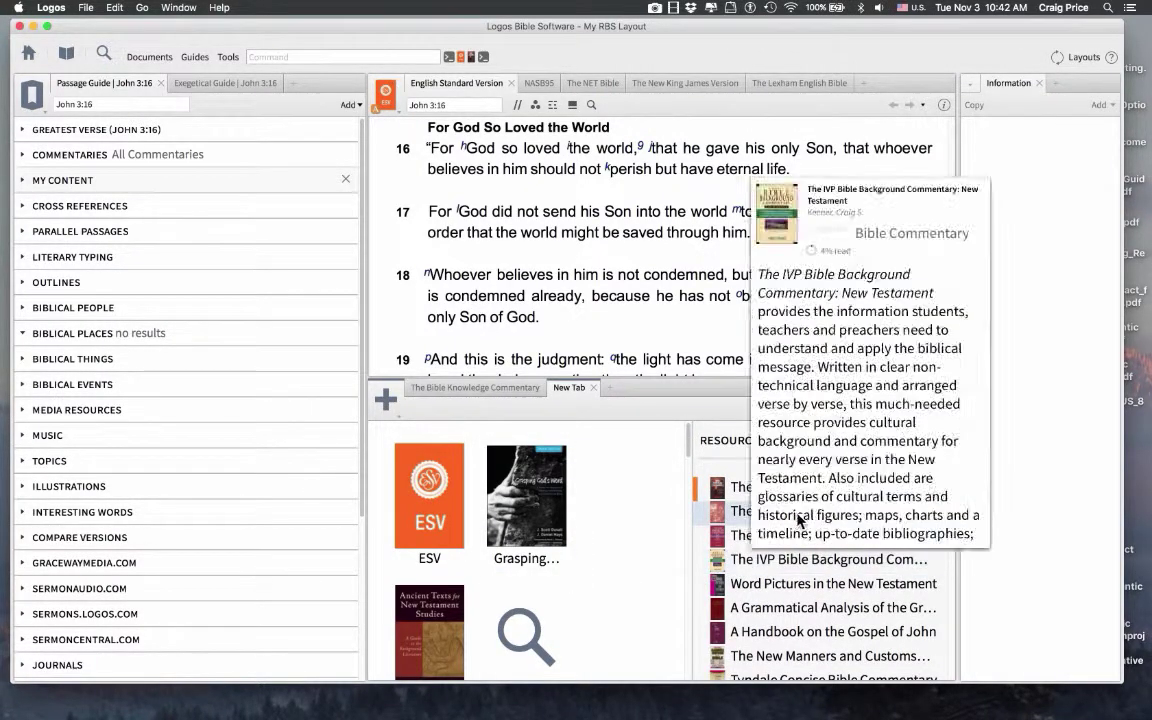
mouse_move(742, 514)
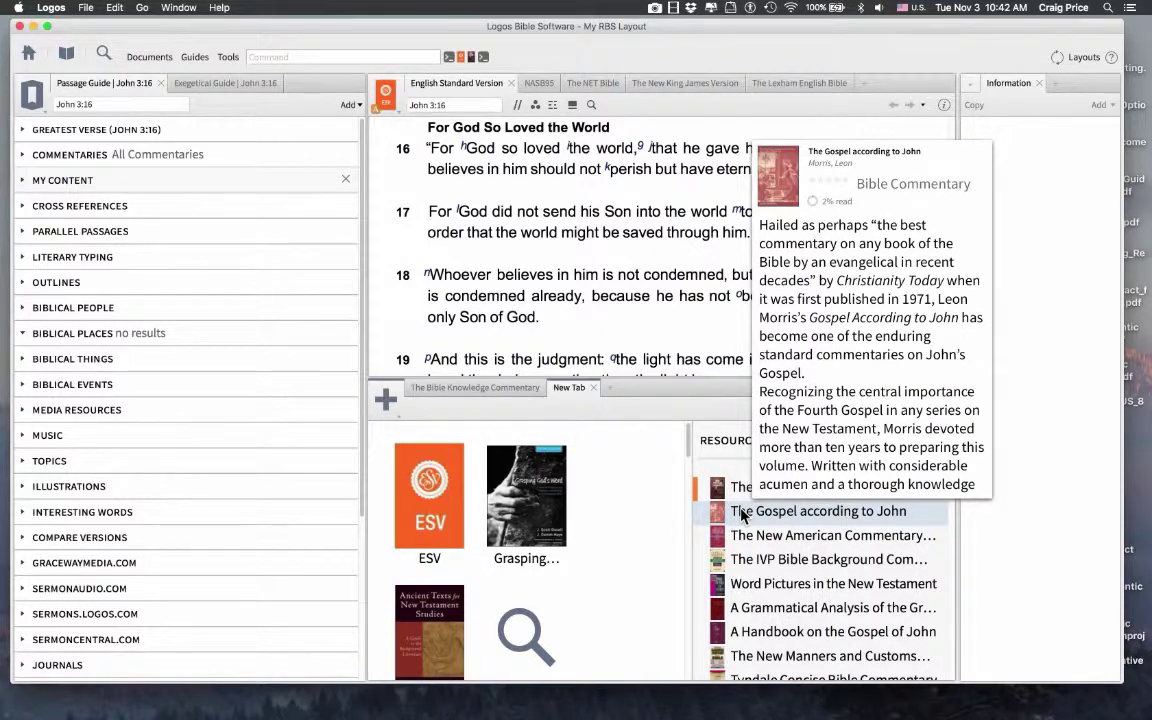
left_click(742, 514)
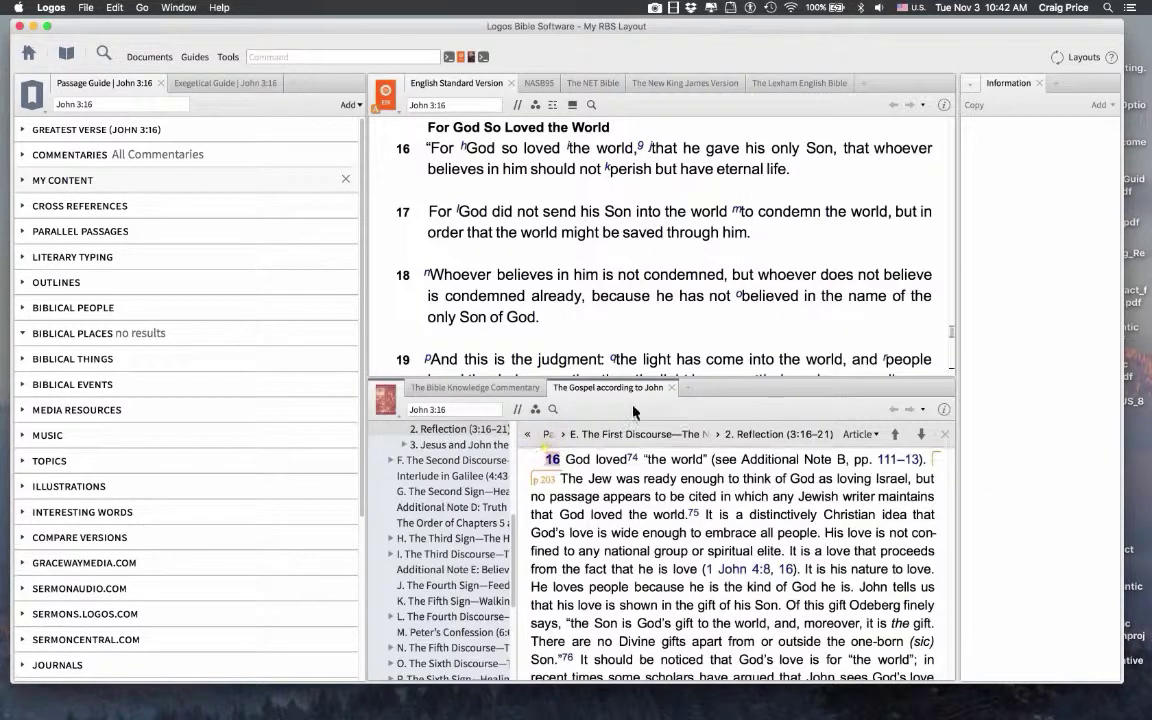
left_click(482, 391)
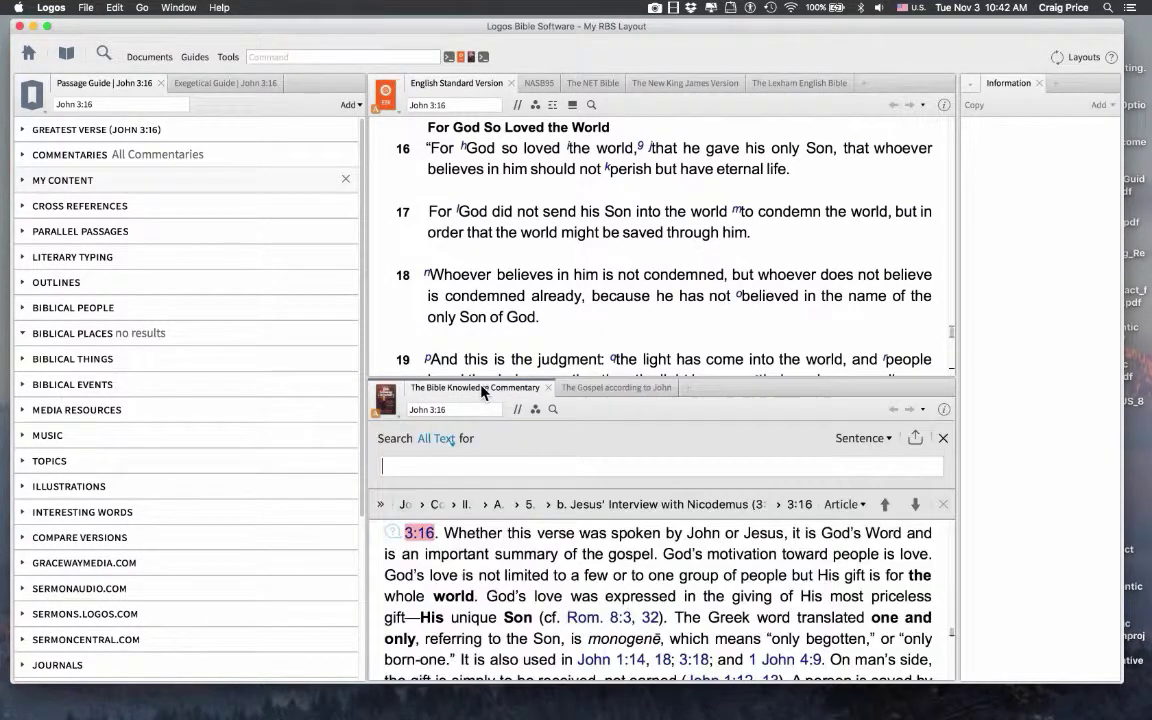
left_click(627, 392)
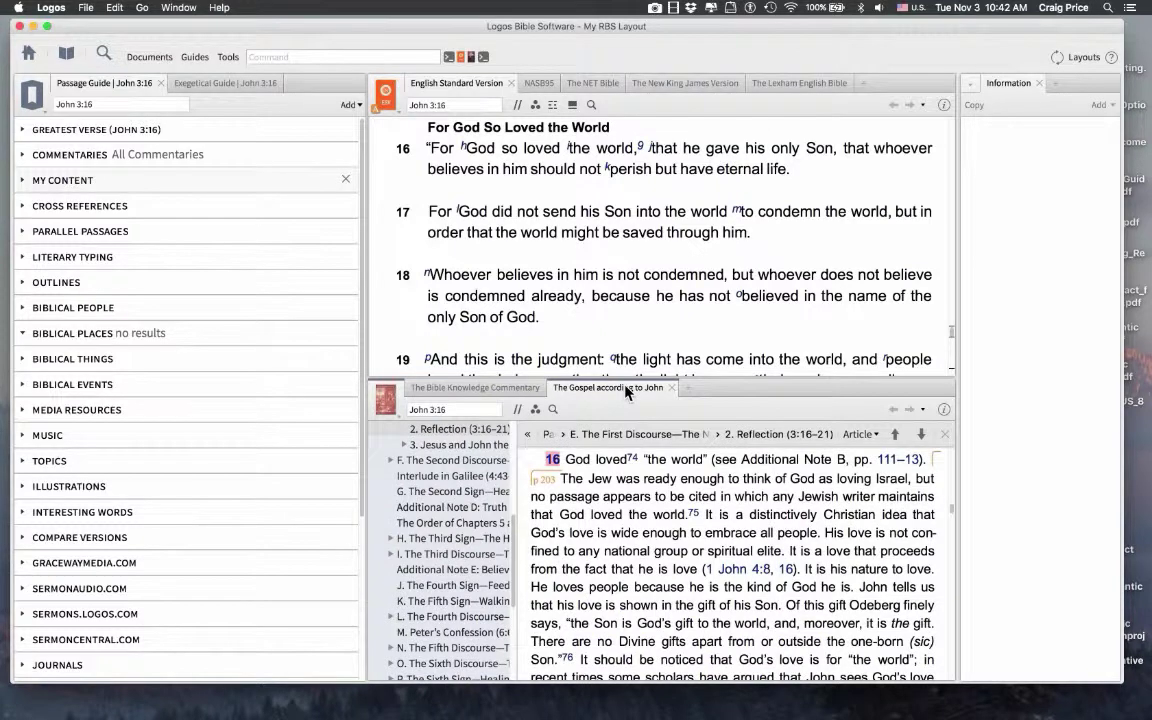
- Collapse the table of contents in The Gospel according to John and check the commentary's resource information
left_click(528, 435)
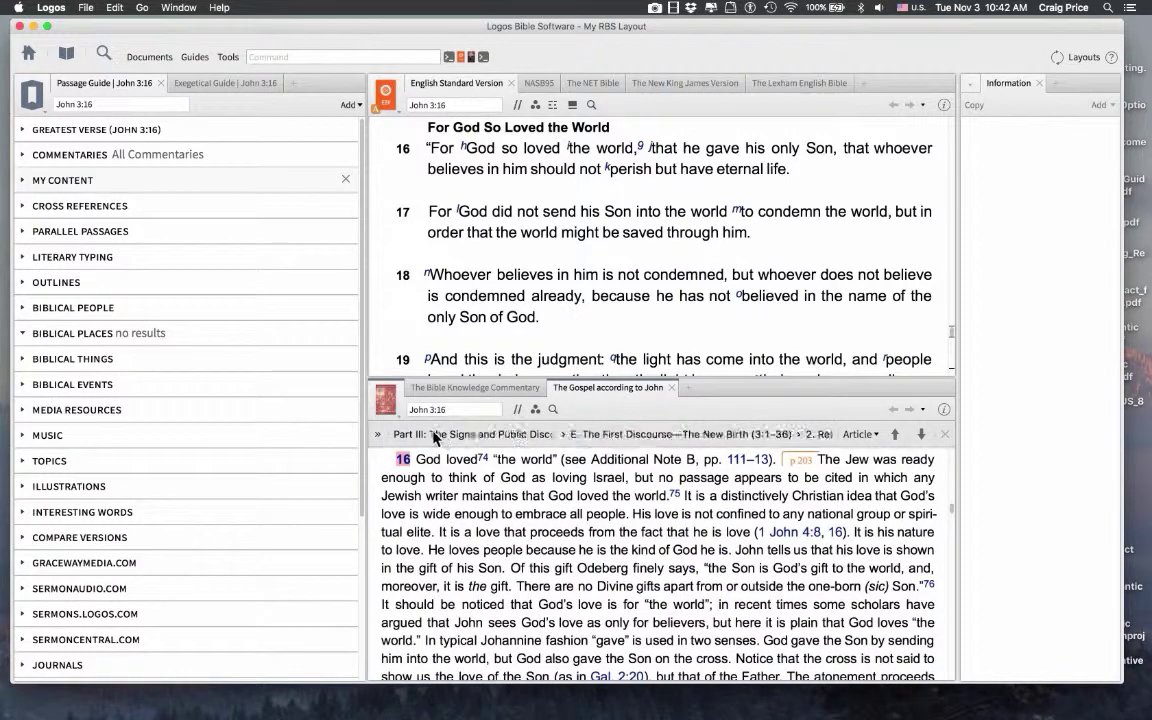
left_click(378, 439)
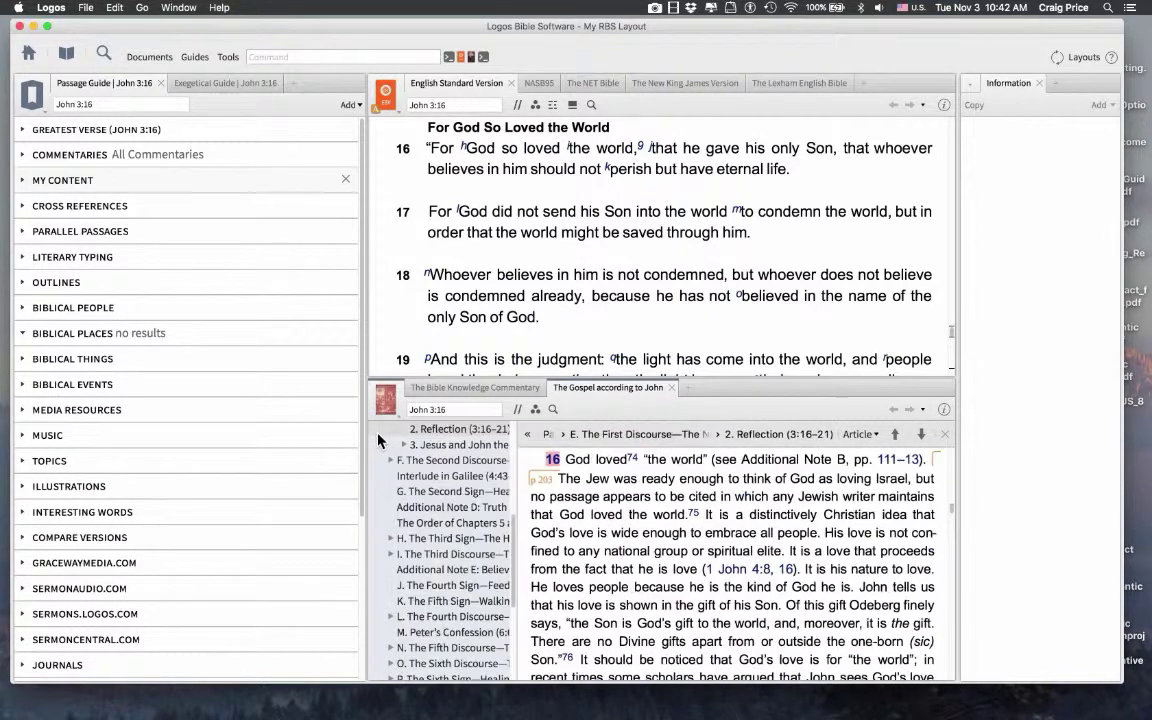
left_click(528, 436)
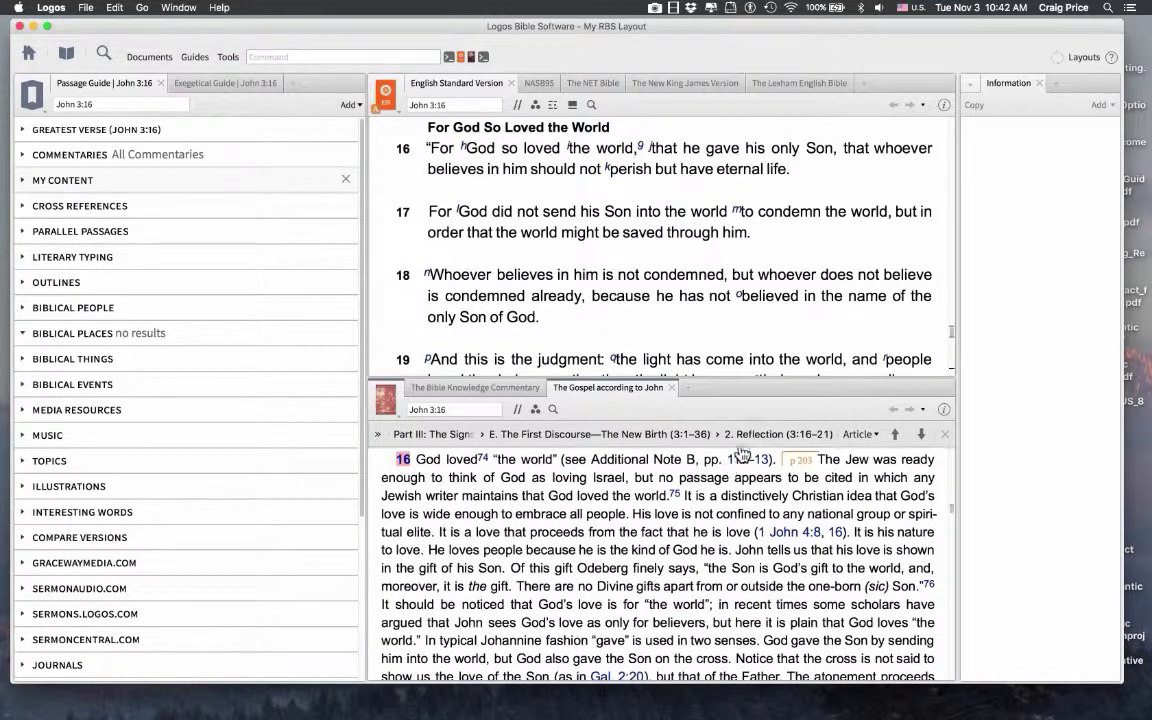
left_click(945, 411)
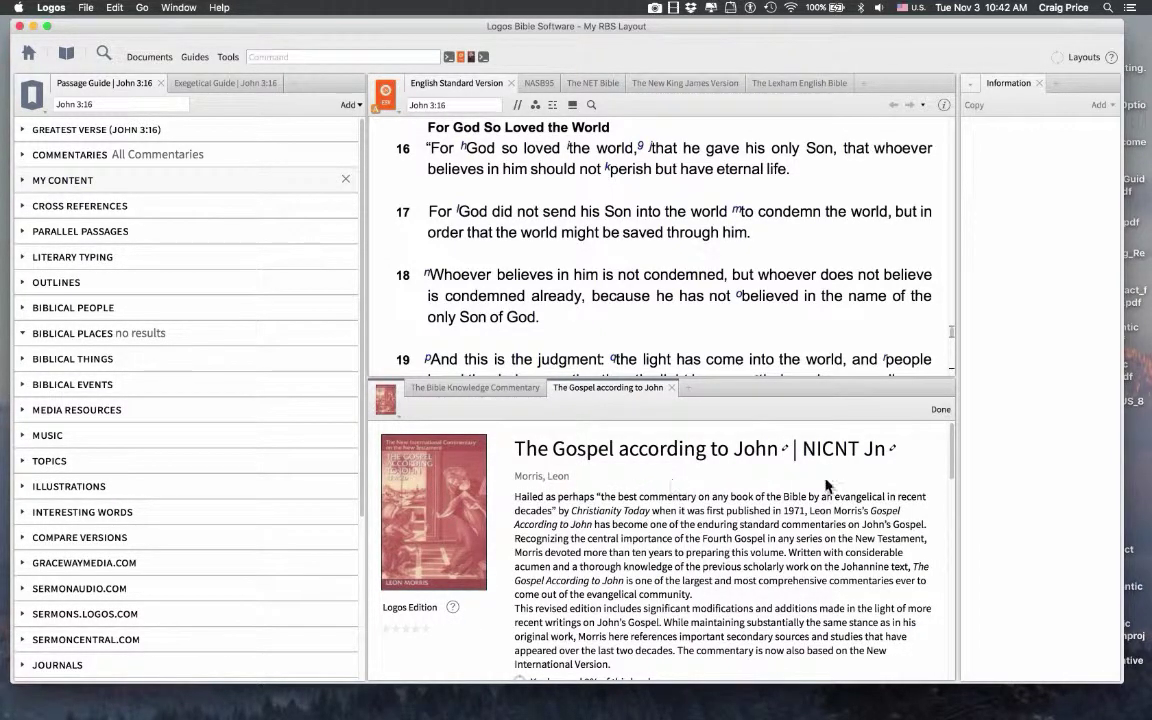
left_click(940, 411)
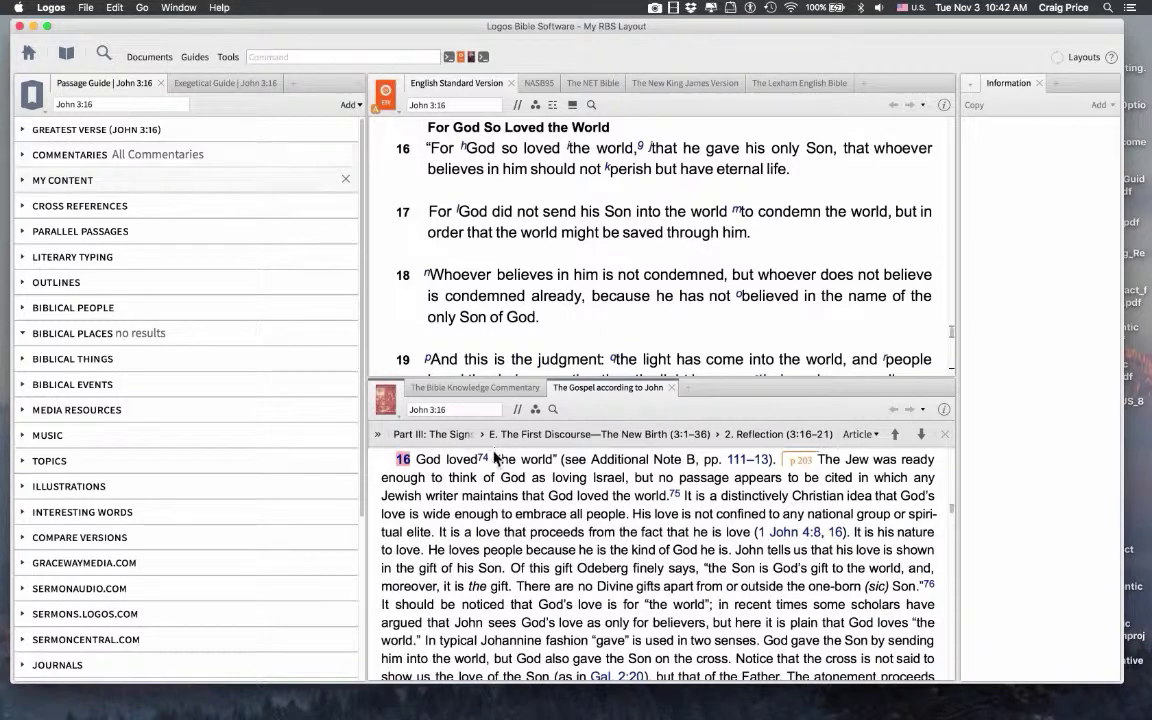
- Update the saved layout "My RBS Layout" to the current window arrangement and close the layouts list
left_click(1084, 58)
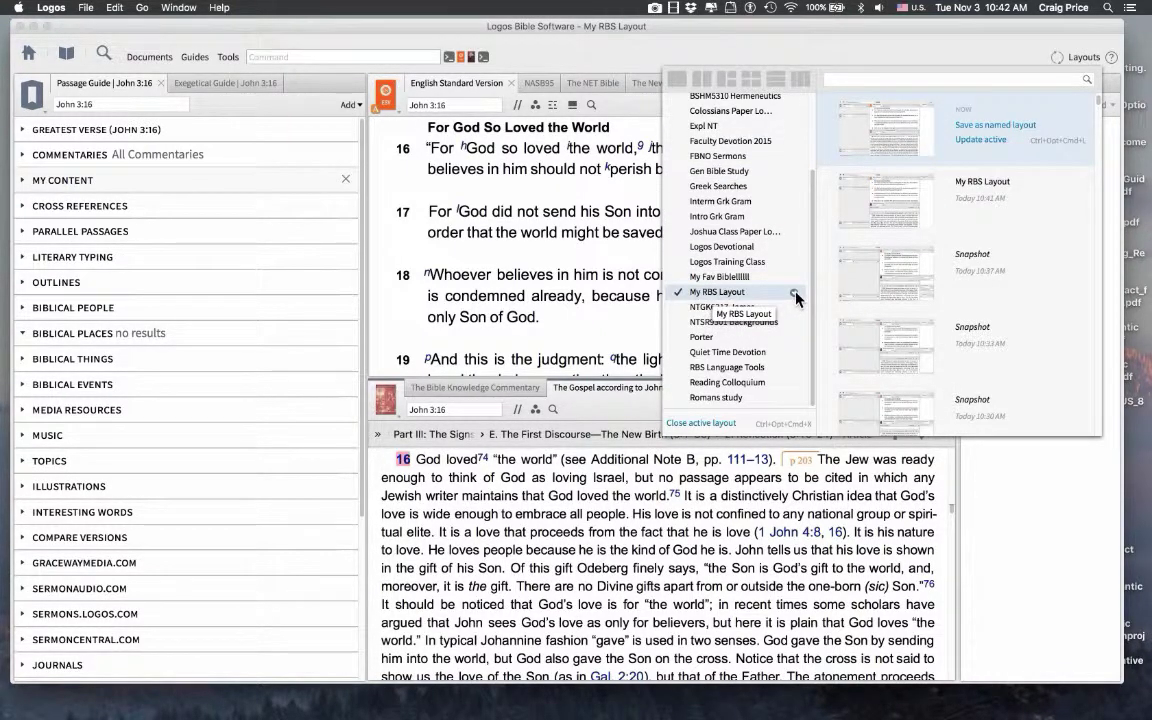
left_click(795, 294)
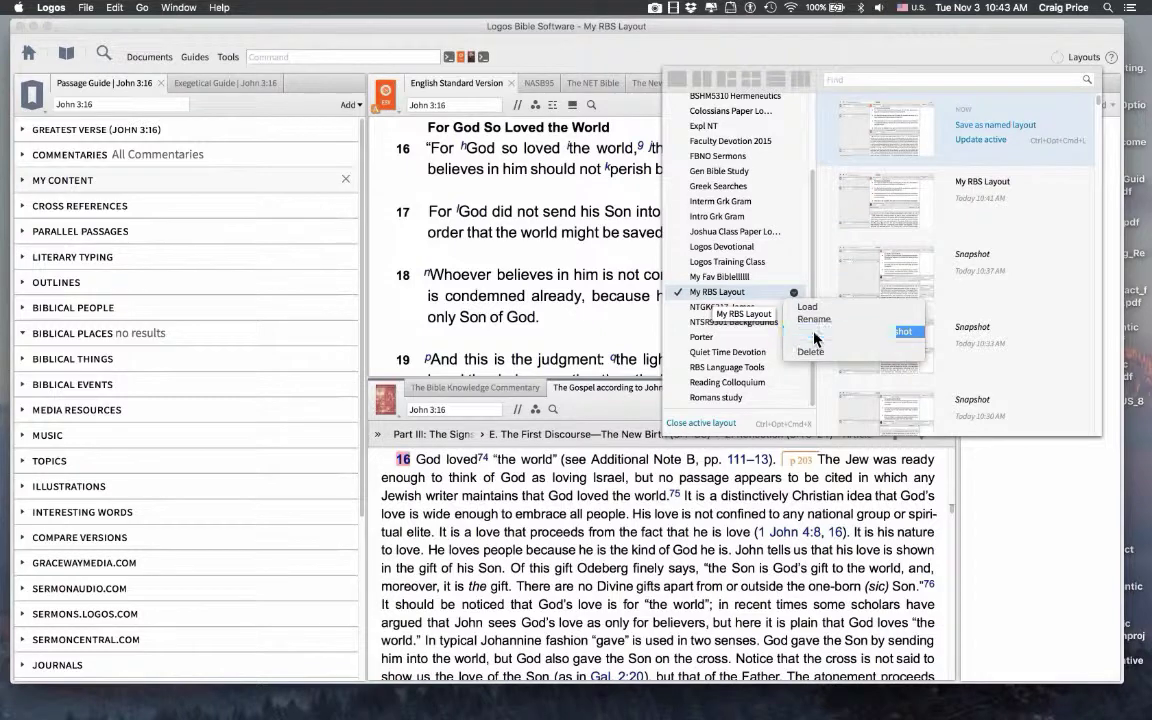
left_click(814, 333)
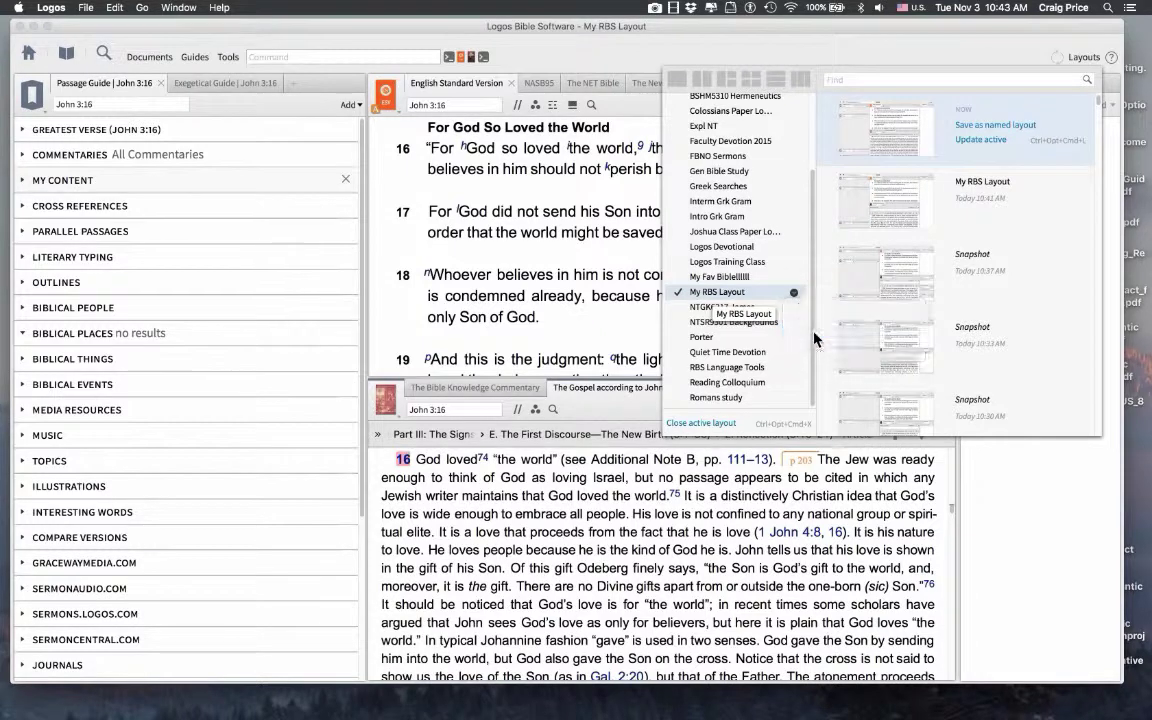
left_click(675, 46)
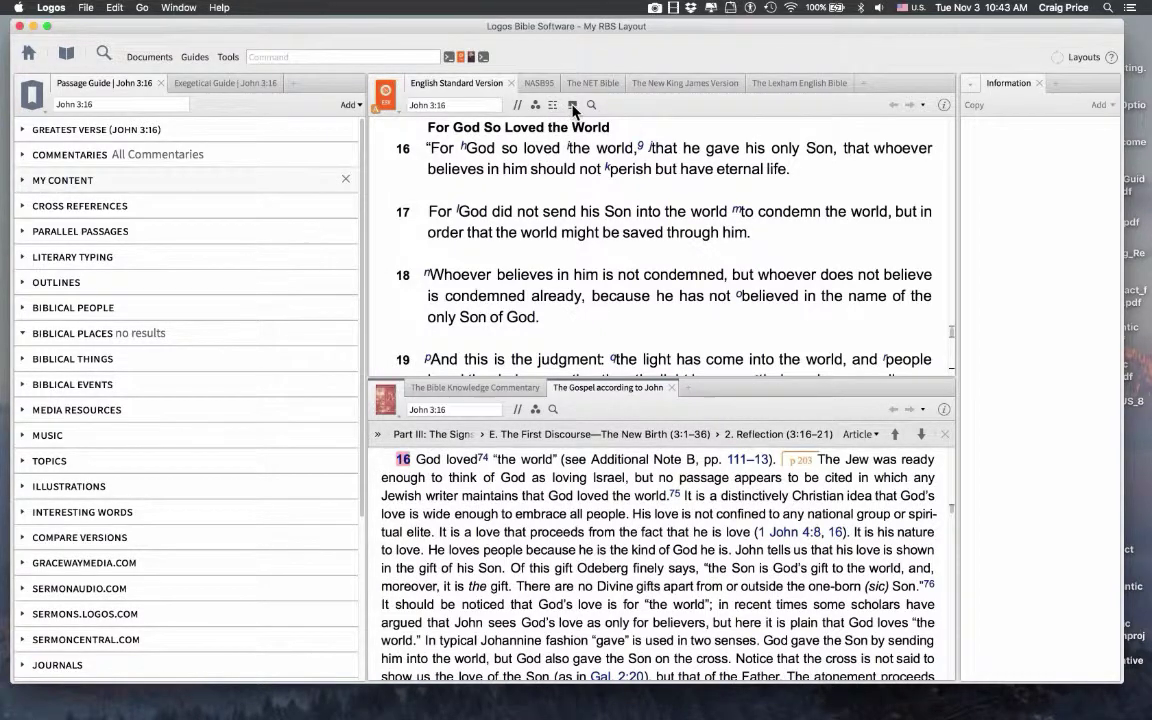
- Turn on the inline interlinear in the English Standard Version, view the transliterated Greek, and turn it off again
left_click(553, 106)
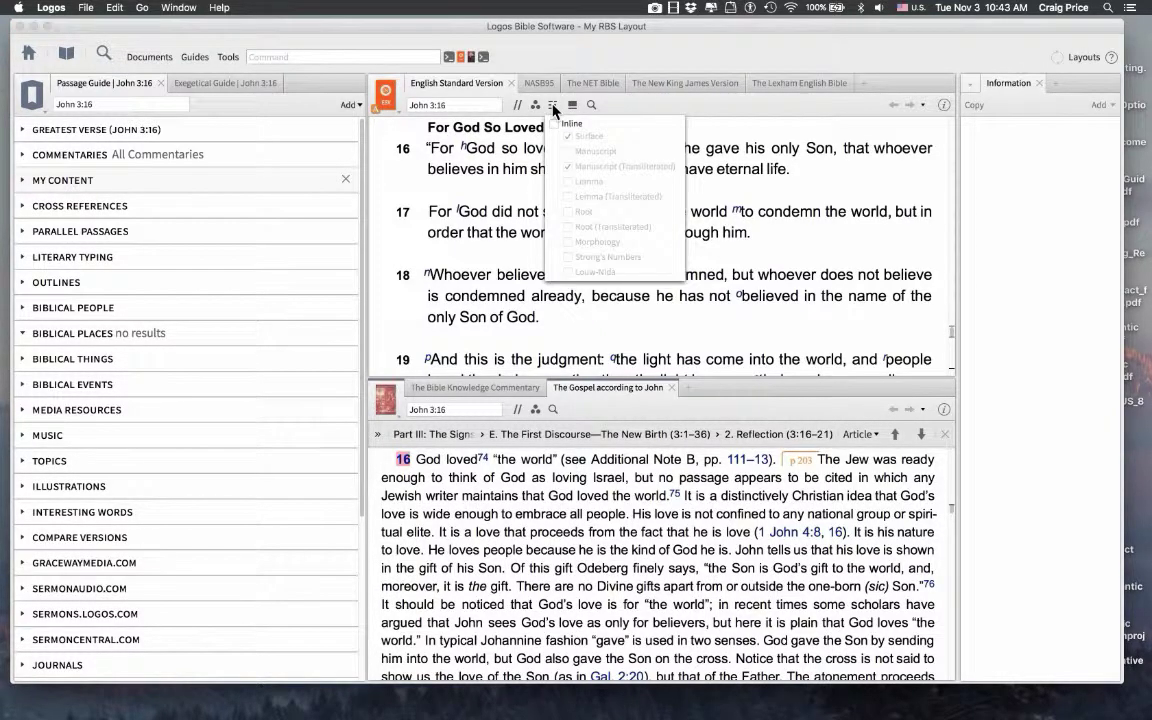
left_click(556, 125)
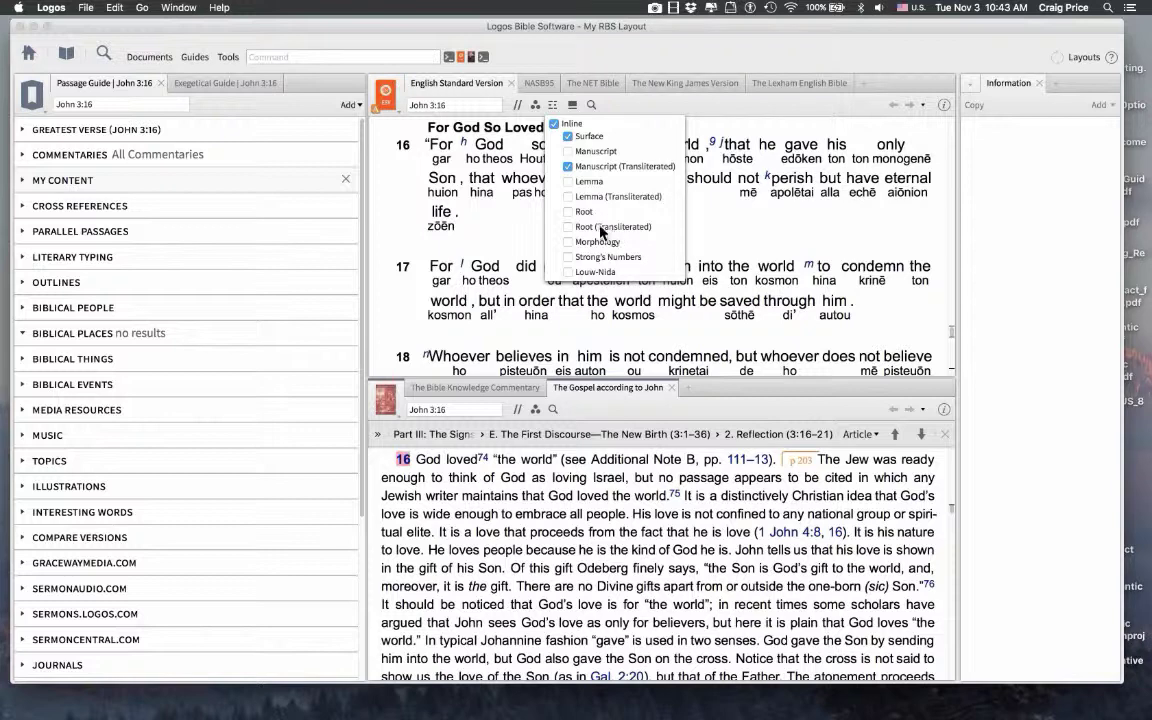
left_click(506, 222)
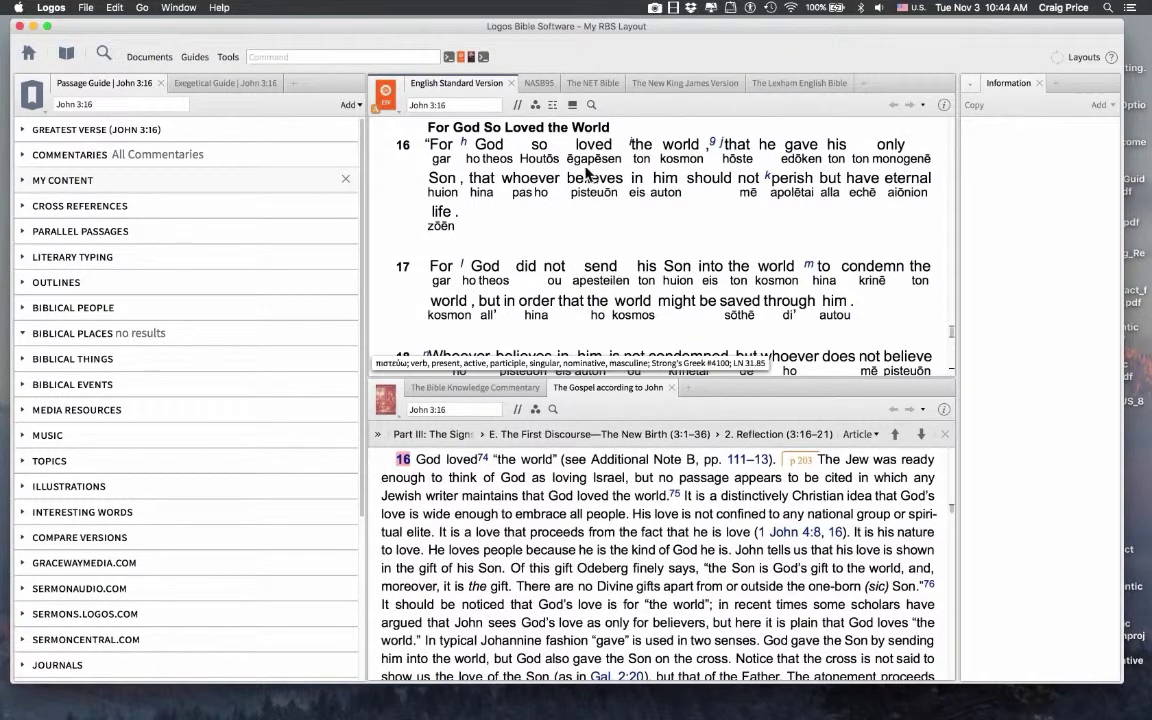
left_click(554, 106)
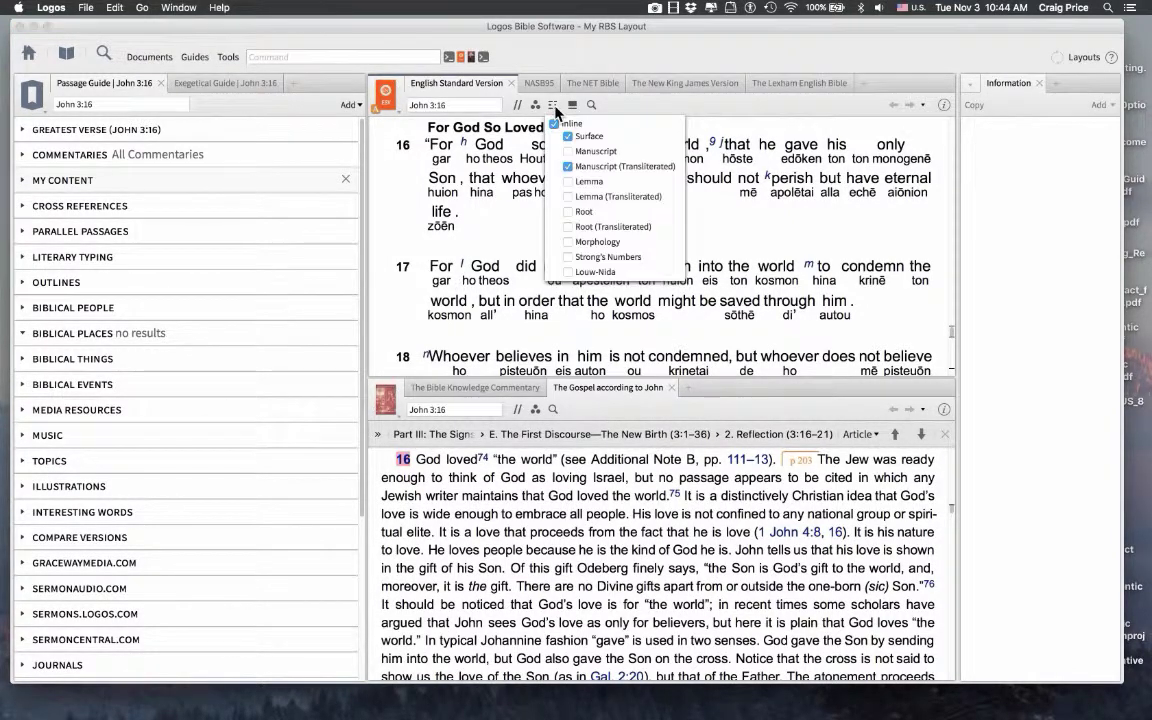
left_click(556, 123)
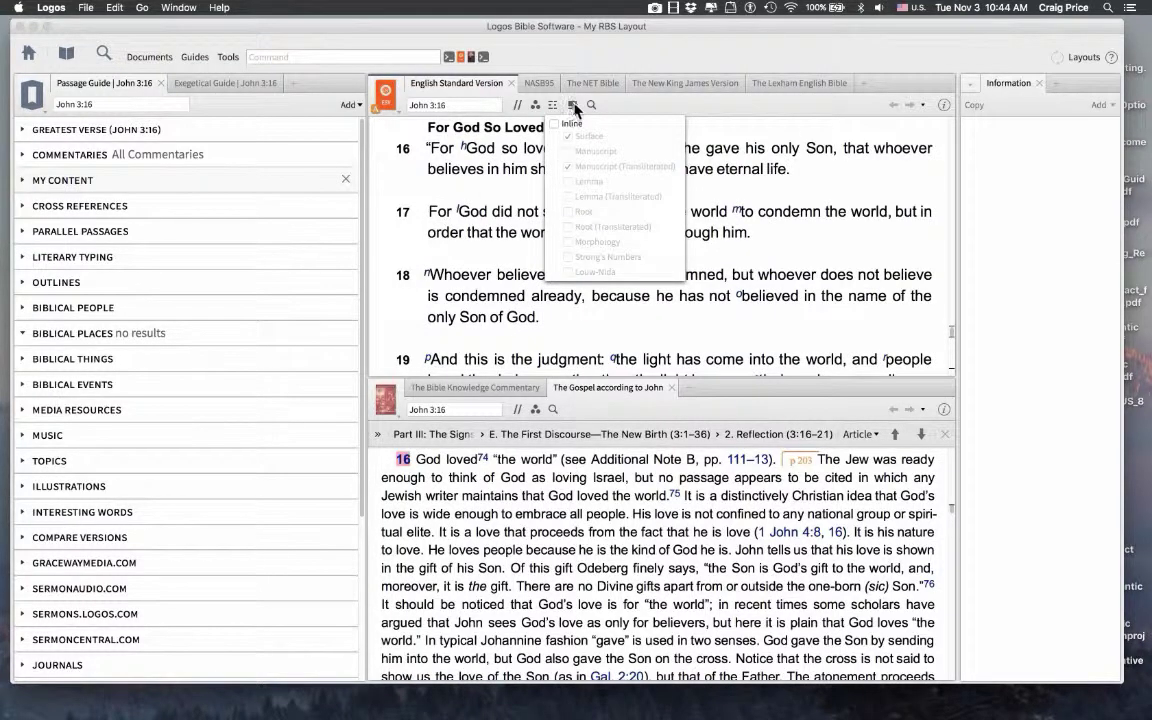
- Show the interlinear pane in a taller English Standard Version panel and inspect the word "God" in verse 16
left_click(573, 106)
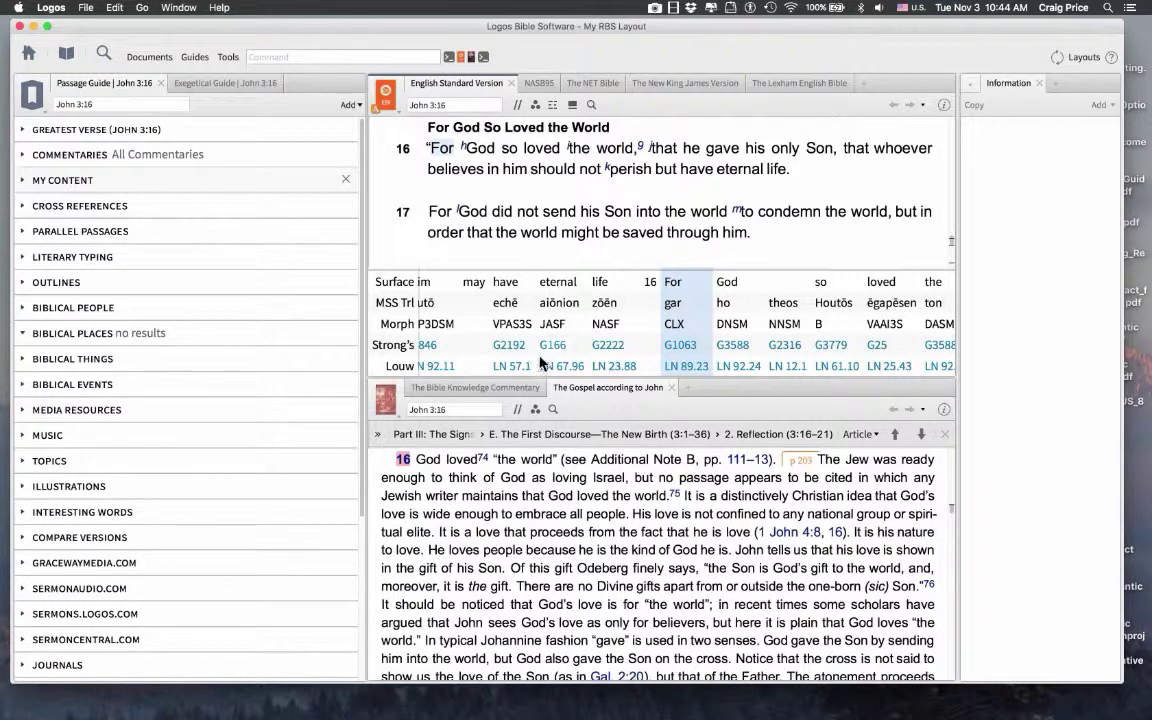
mouse_move(540, 368)
left_click_drag(643, 379, 722, 489)
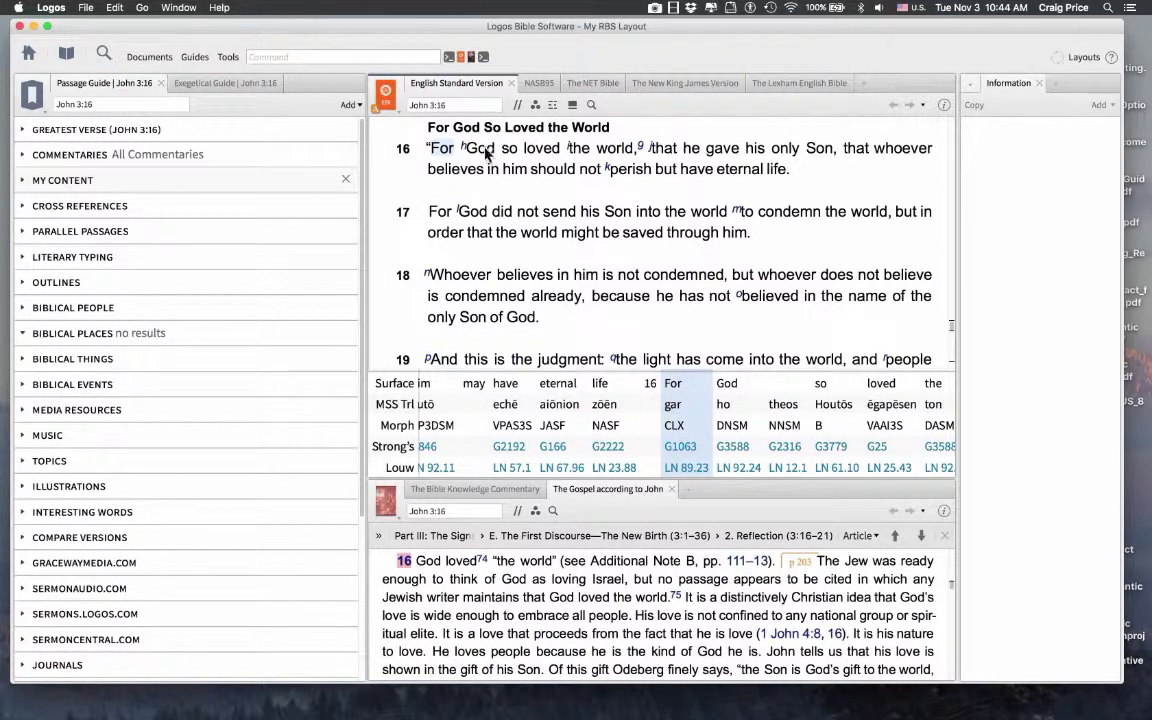
mouse_move(487, 153)
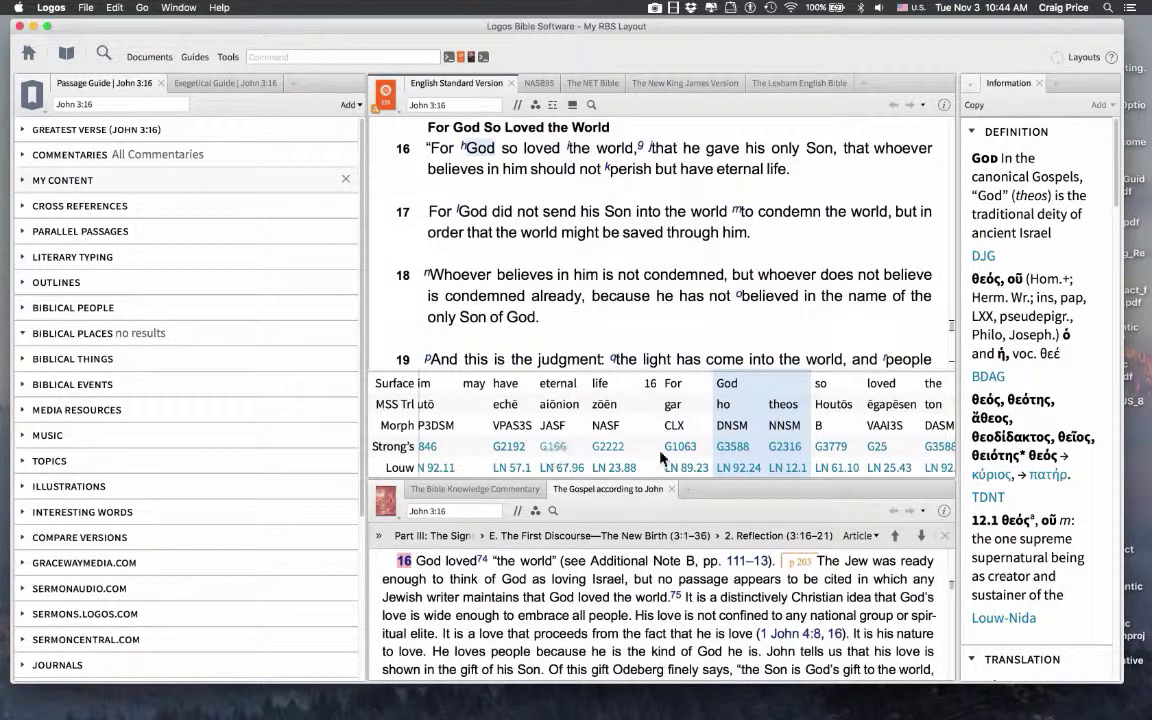
mouse_move(734, 450)
- Hide the Morphology and Louw-Nida Number rows in the interlinear pane and inspect the word "Son" in verse 16
left_click(396, 390)
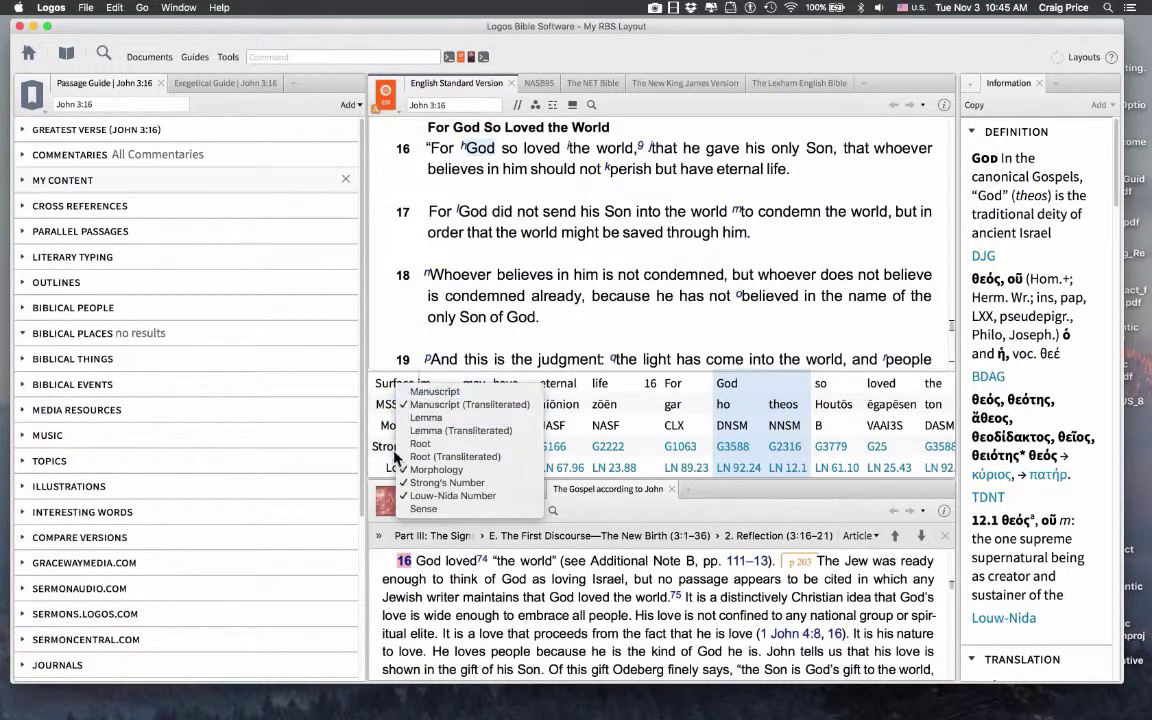
left_click(426, 406)
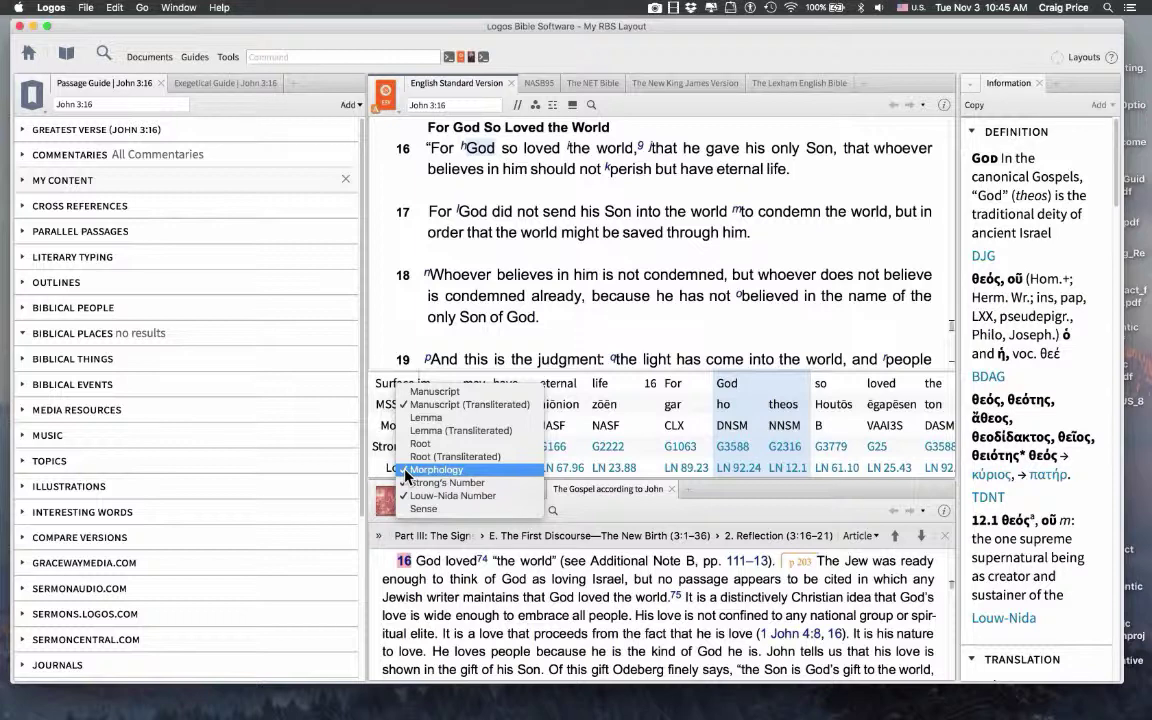
left_click(420, 470)
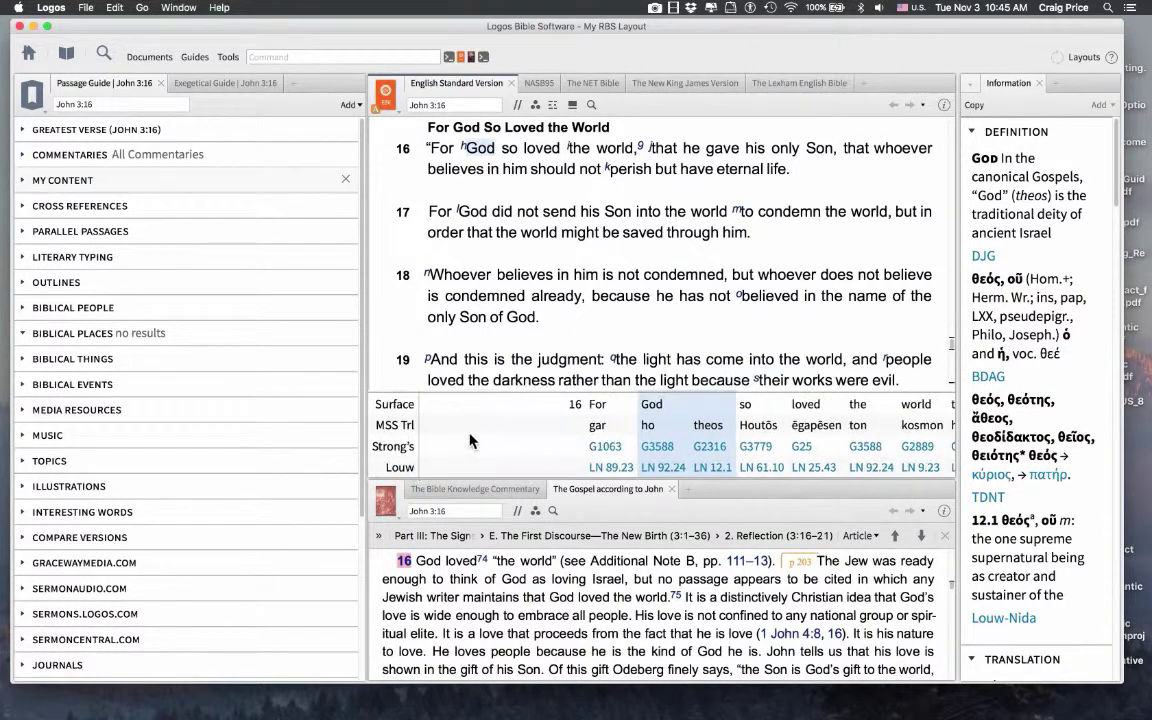
left_click(405, 406)
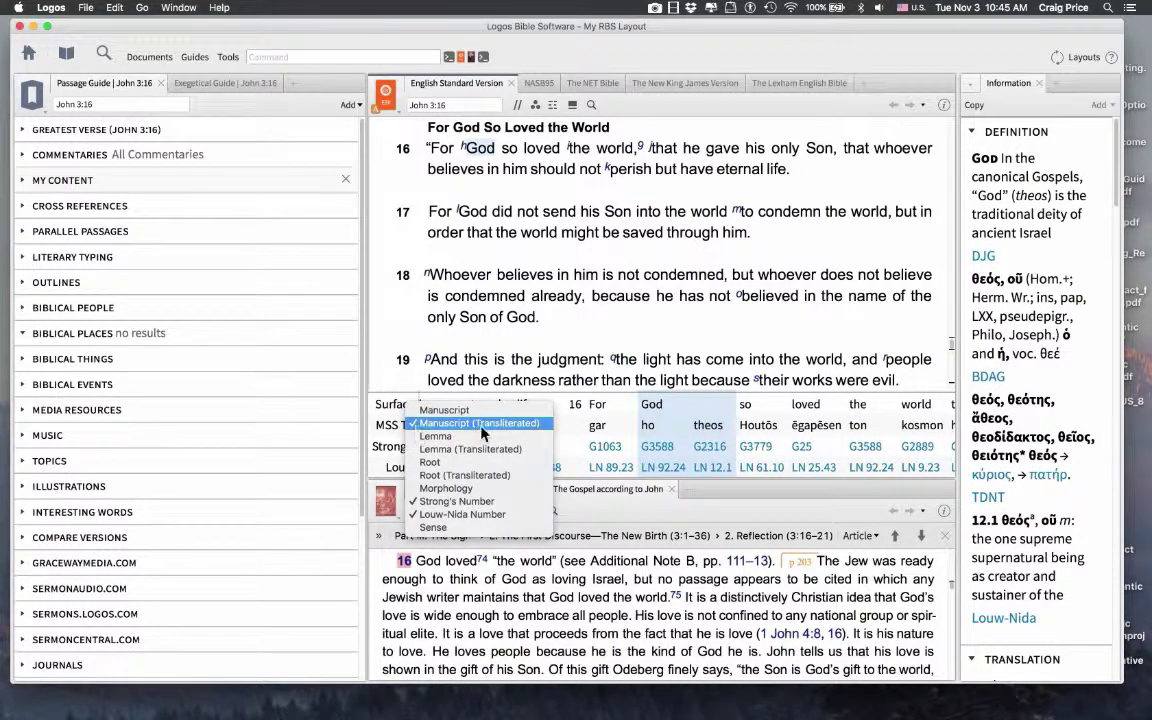
left_click(415, 518)
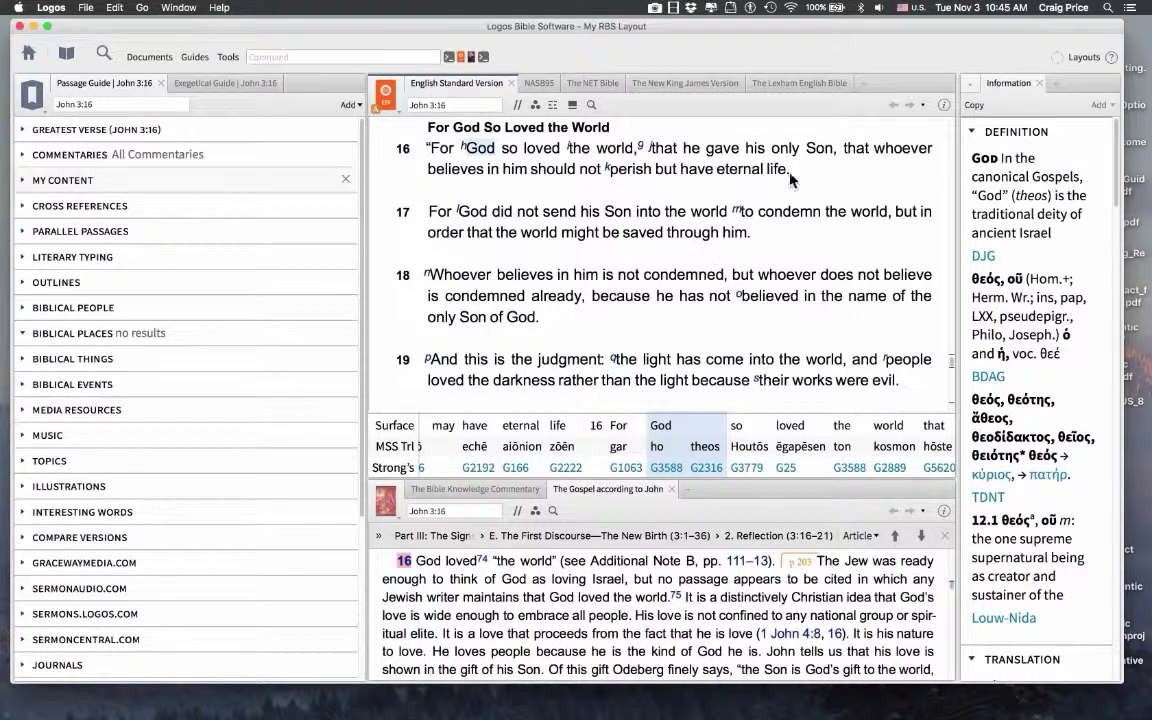
mouse_move(813, 150)
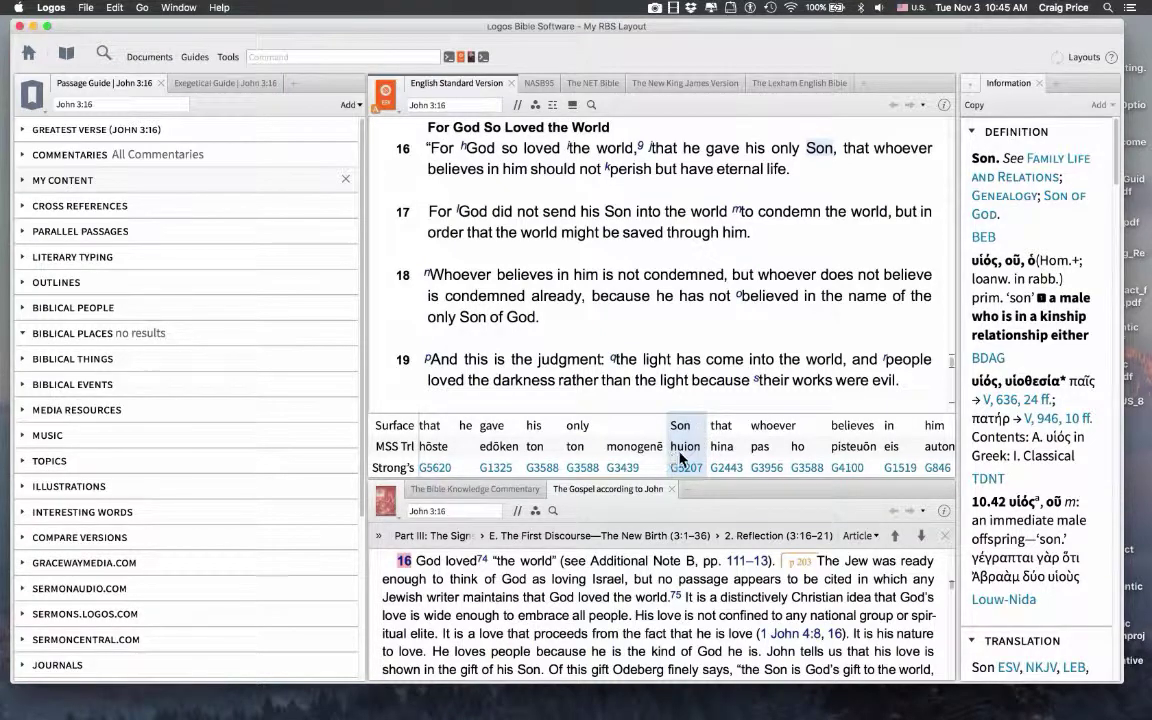
mouse_move(686, 476)
left_click(654, 8)
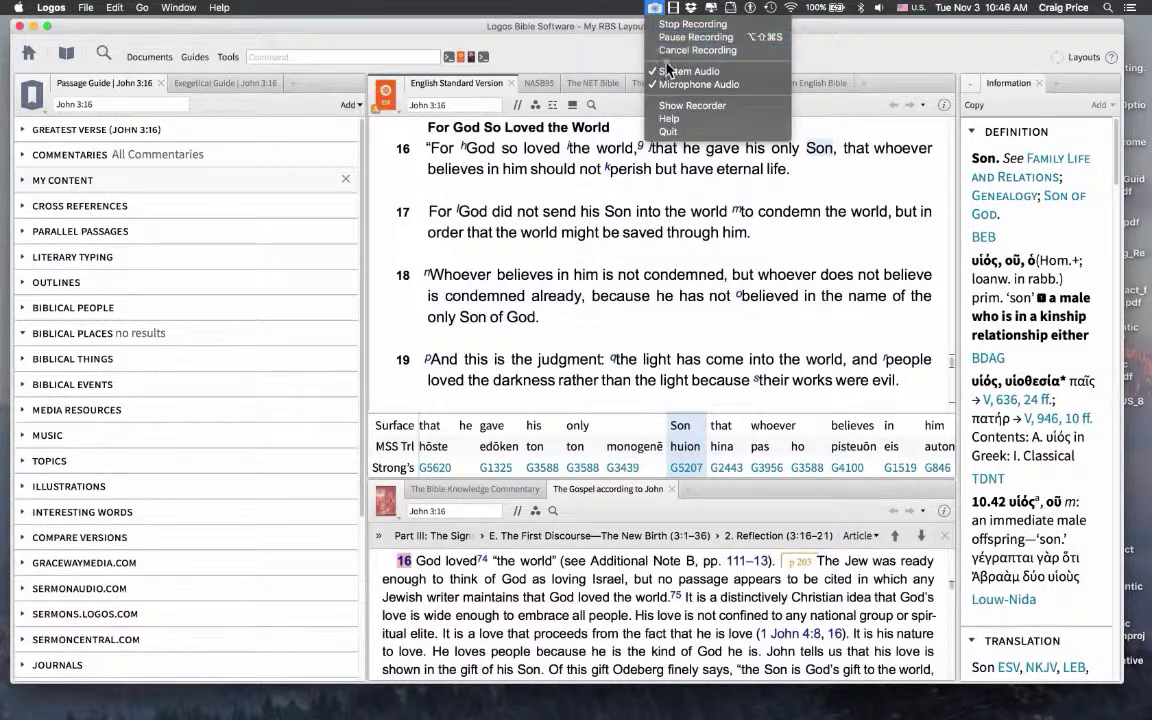